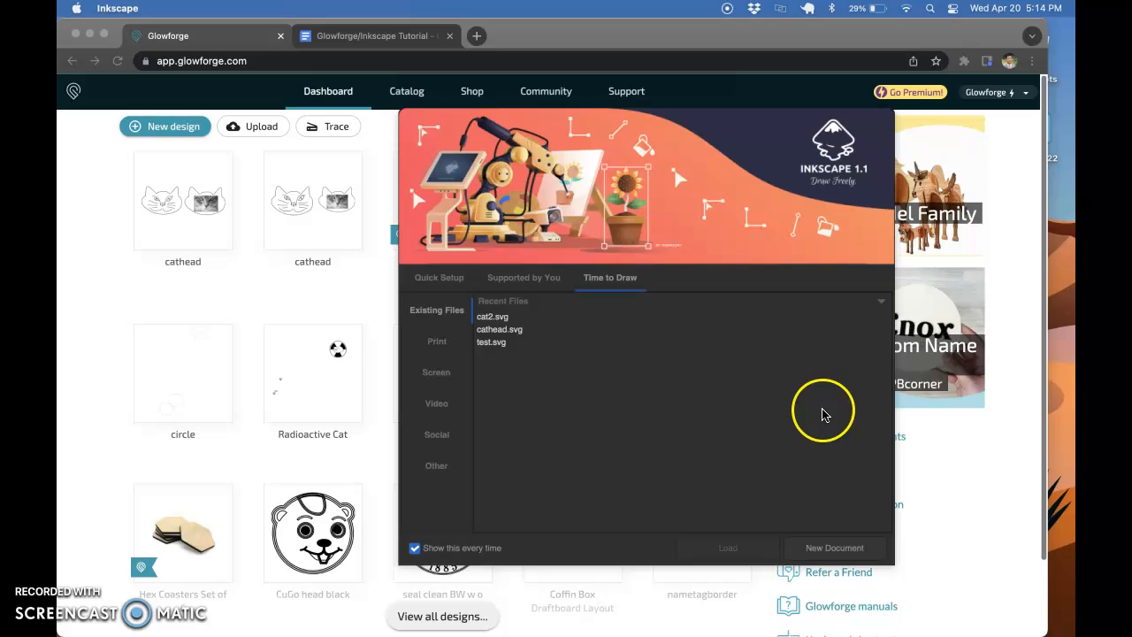
- Create a new document and sketch the outline of a cat's head with two pointed ears using the Pencil tool
click(845, 552)
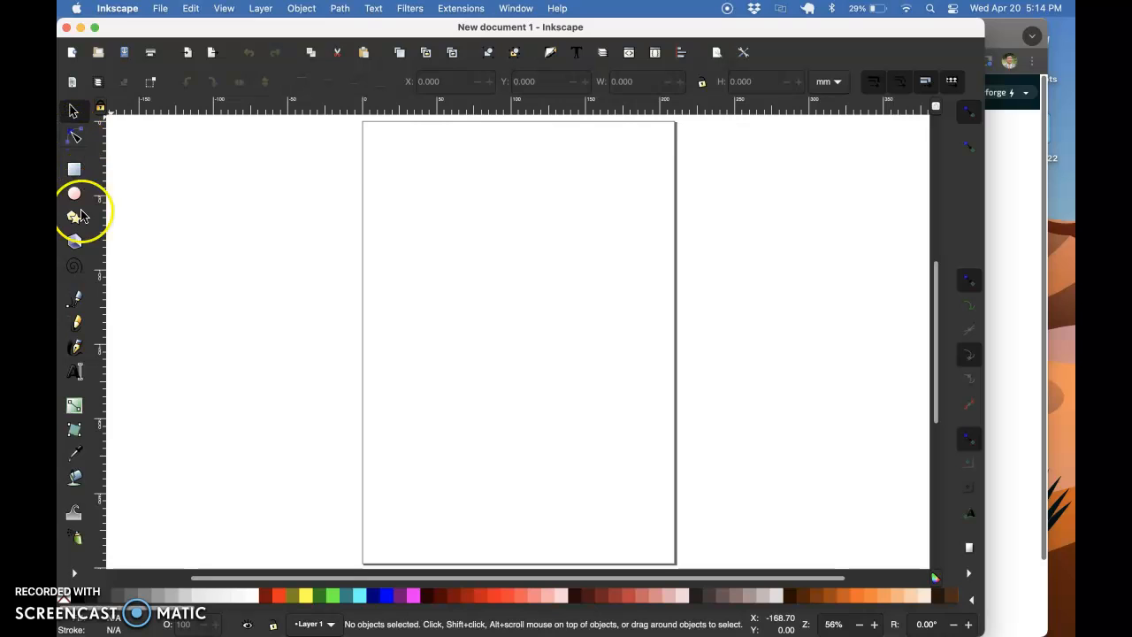
click(77, 325)
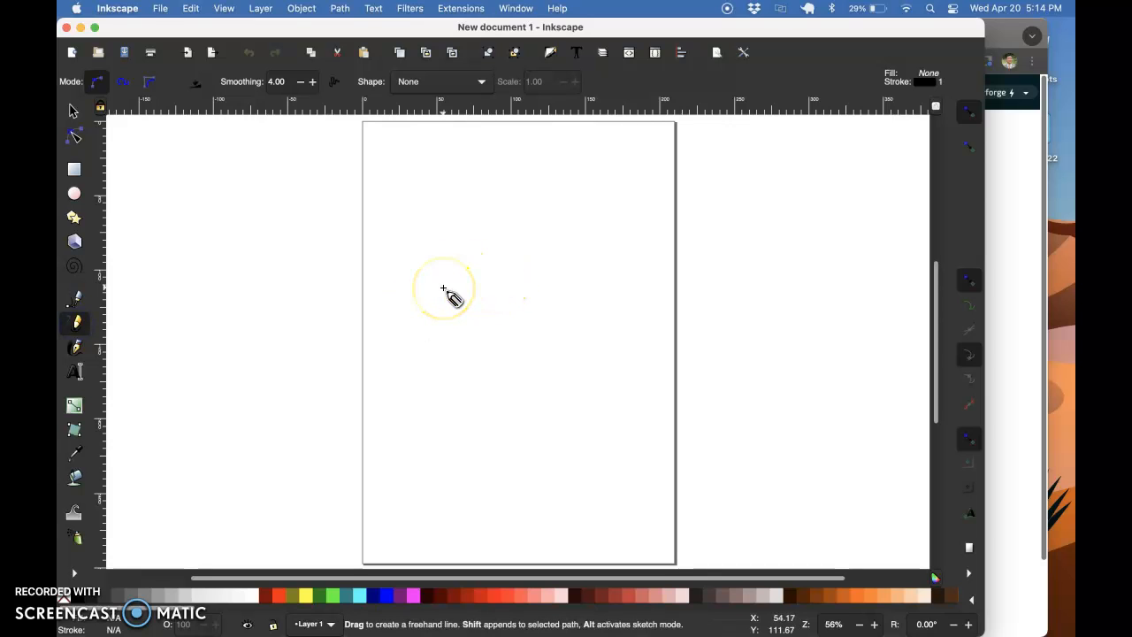
click(414, 221)
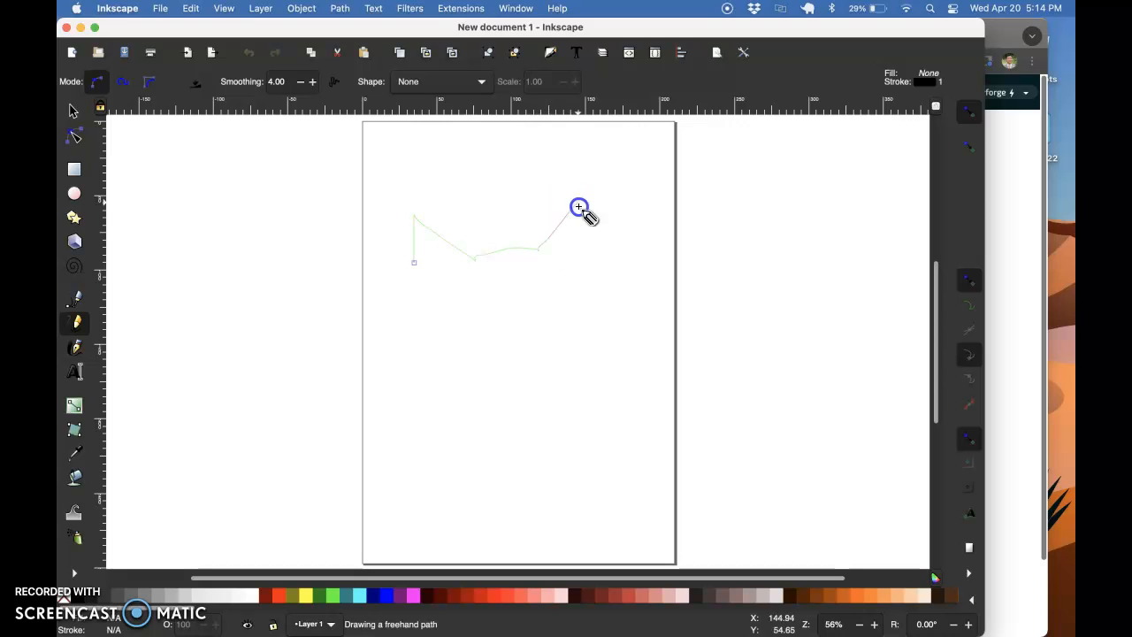
mouse_move(406, 278)
mouse_down()
mouse_move(472, 283)
mouse_move(501, 309)
mouse_move(556, 273)
mouse_move(581, 289)
mouse_move(533, 296)
mouse_move(575, 289)
mouse_up()
- Draw the eyes, nose, mouth and whiskers freehand inside the cat's head outline
mouse_move(494, 299)
mouse_down()
mouse_move(431, 286)
mouse_move(477, 296)
mouse_move(449, 295)
mouse_move(461, 307)
mouse_move(479, 293)
mouse_move(568, 290)
mouse_move(504, 333)
mouse_move(540, 315)
mouse_move(570, 315)
mouse_move(549, 331)
mouse_move(581, 330)
mouse_up()
click(476, 294)
mouse_move(469, 321)
mouse_down()
mouse_move(437, 336)
mouse_move(467, 343)
mouse_up()
drag(579, 327, 597, 315)
drag(476, 414, 493, 327)
scroll(495, 327, up, 2)
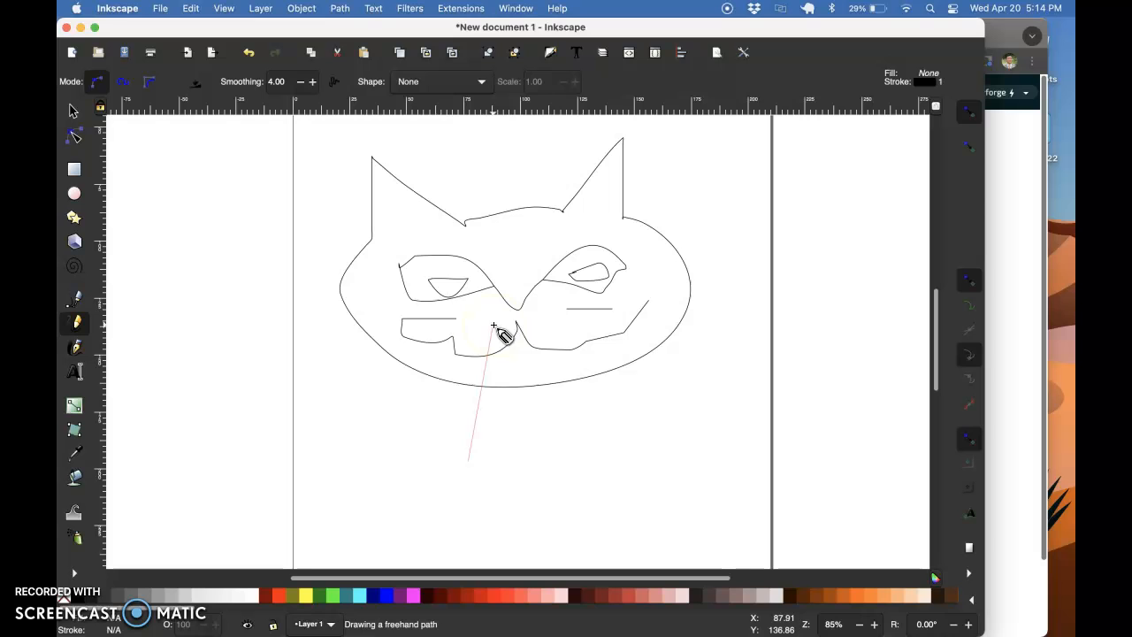
key(Escape)
click(567, 324)
drag(602, 324, 603, 324)
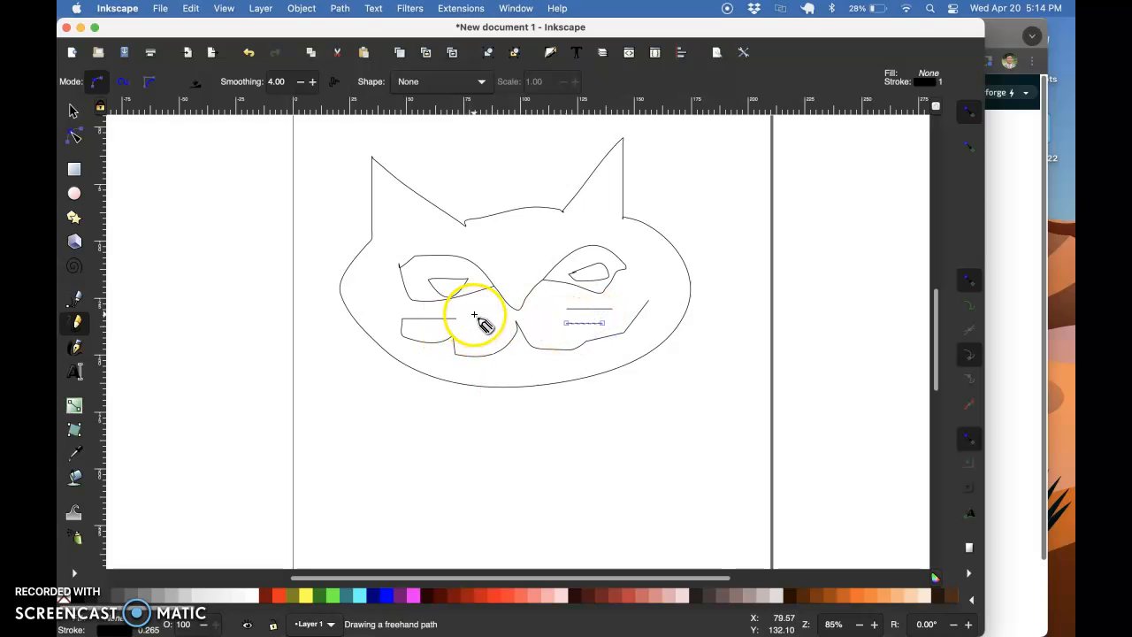
- Lengthen the left whisker towards the nose and tilt the lower right whisker by moving their end nodes
click(74, 110)
click(74, 136)
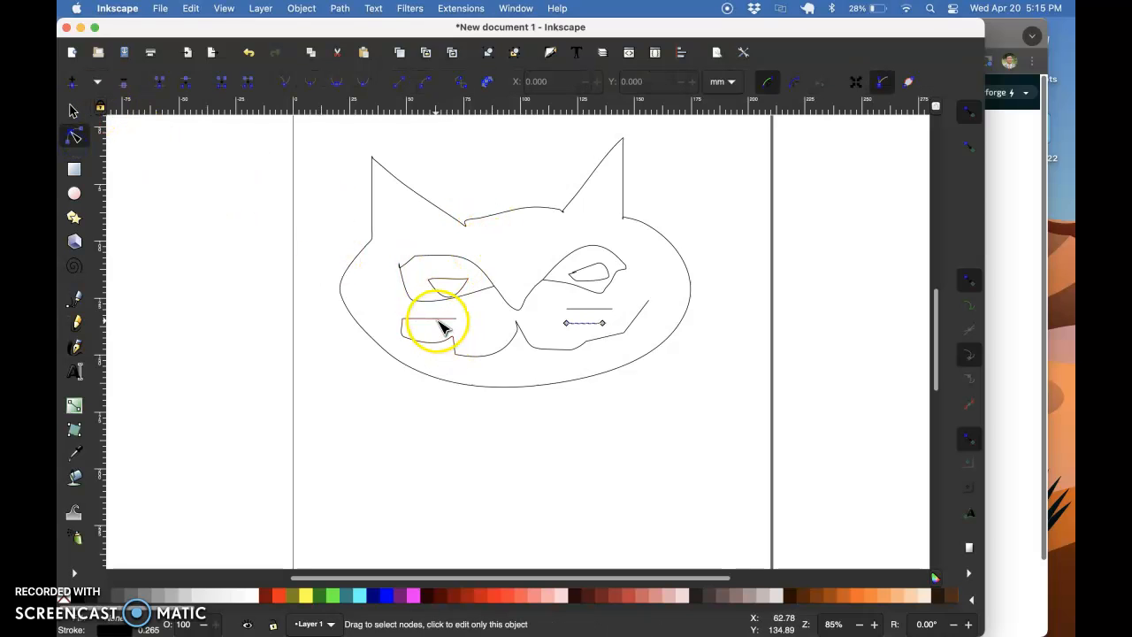
drag(458, 318, 484, 329)
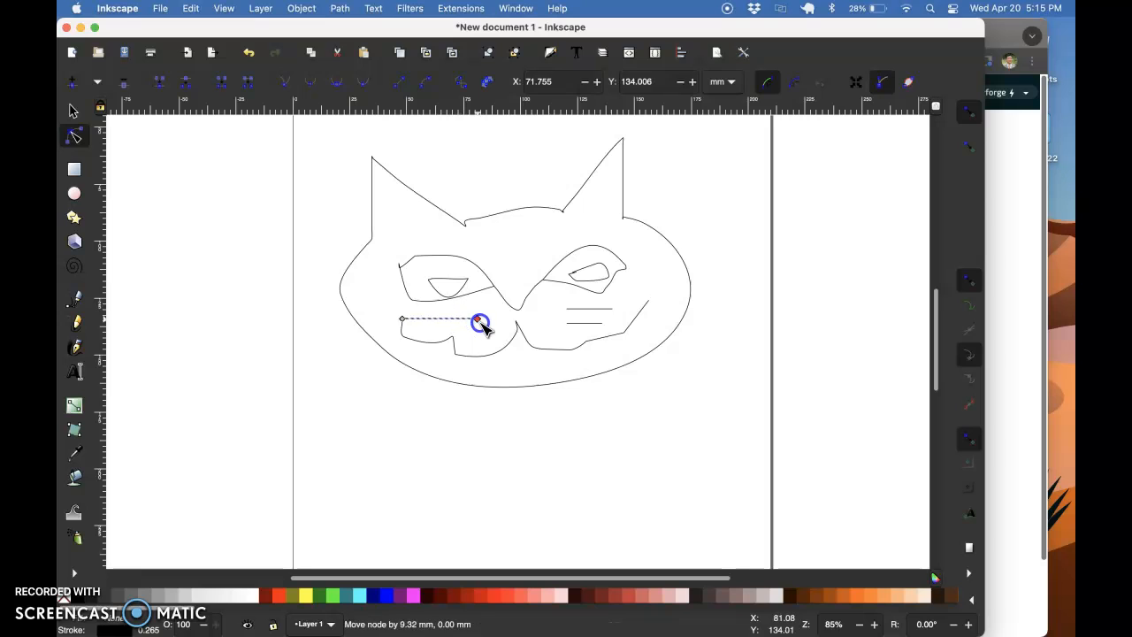
click(409, 324)
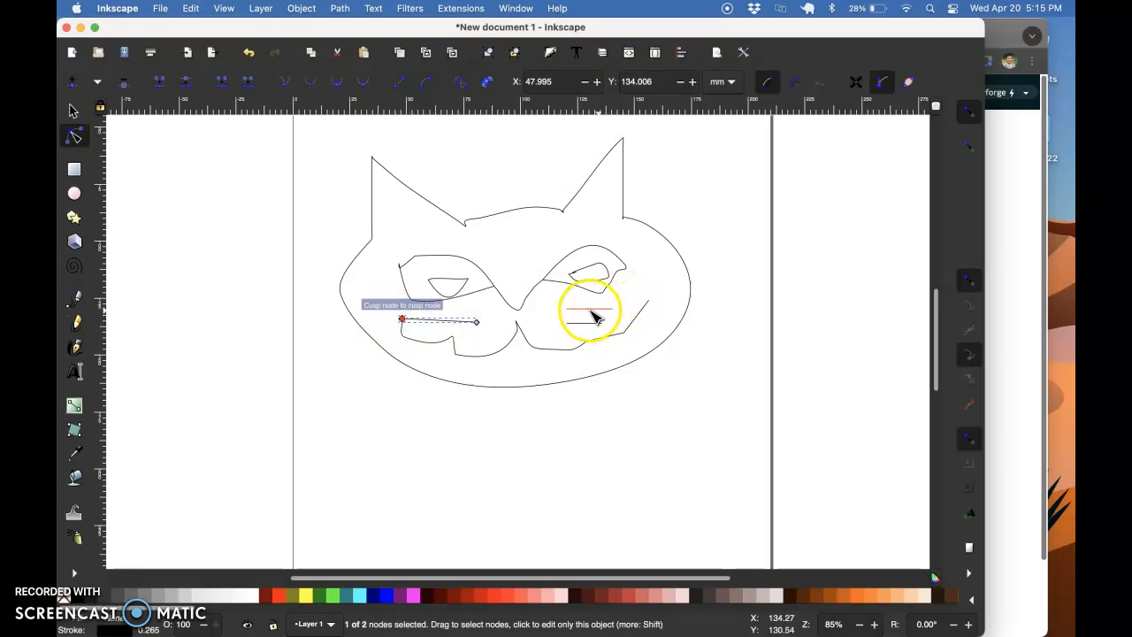
click(572, 333)
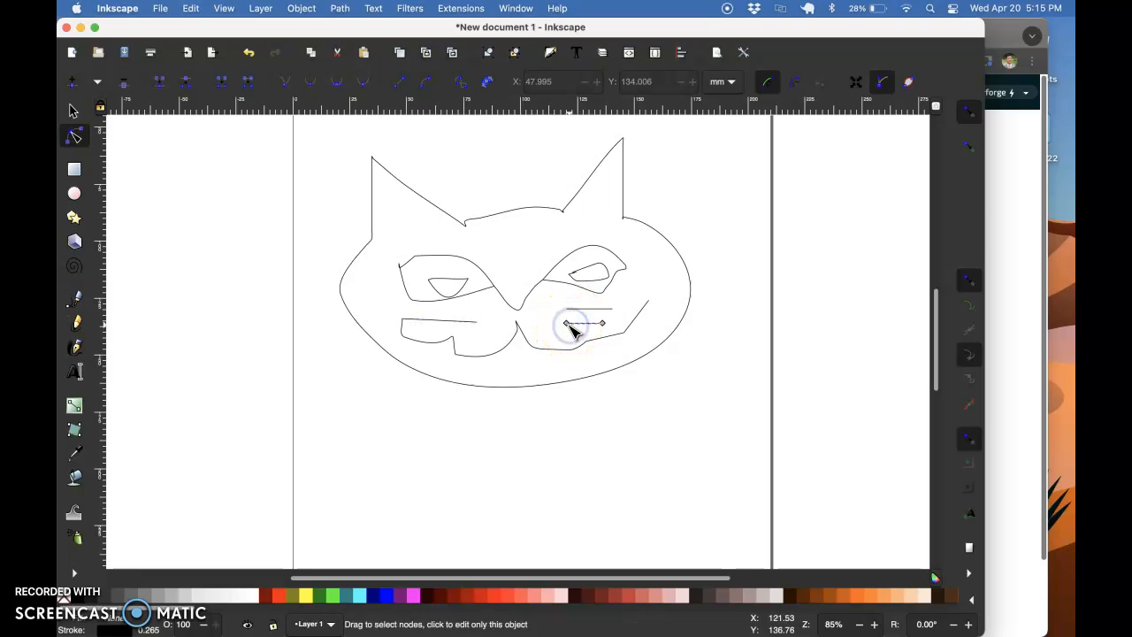
drag(564, 324, 559, 331)
- Reshape the right half of the mouth by pulling its lowest node down and slightly towards the nose
click(616, 349)
click(581, 348)
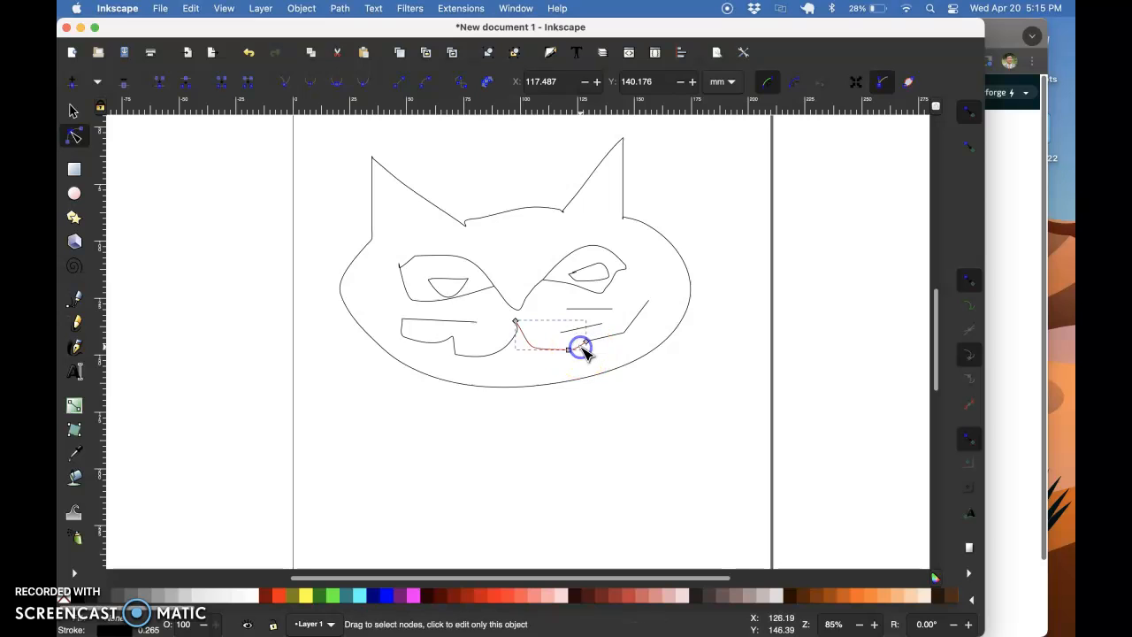
drag(570, 352, 560, 362)
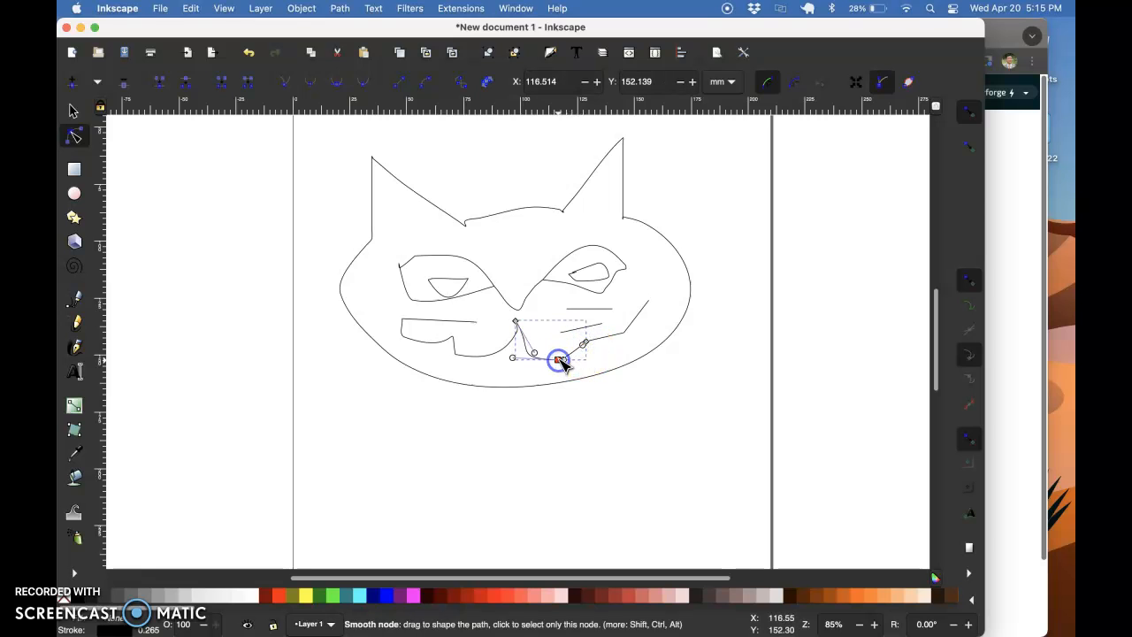
click(452, 344)
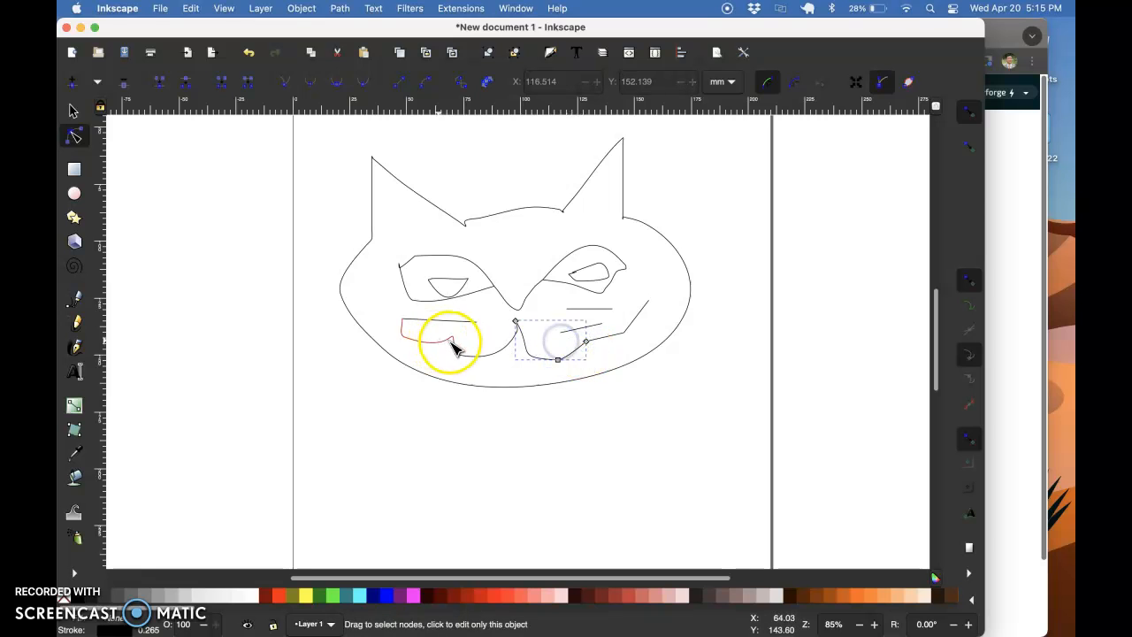
click(379, 305)
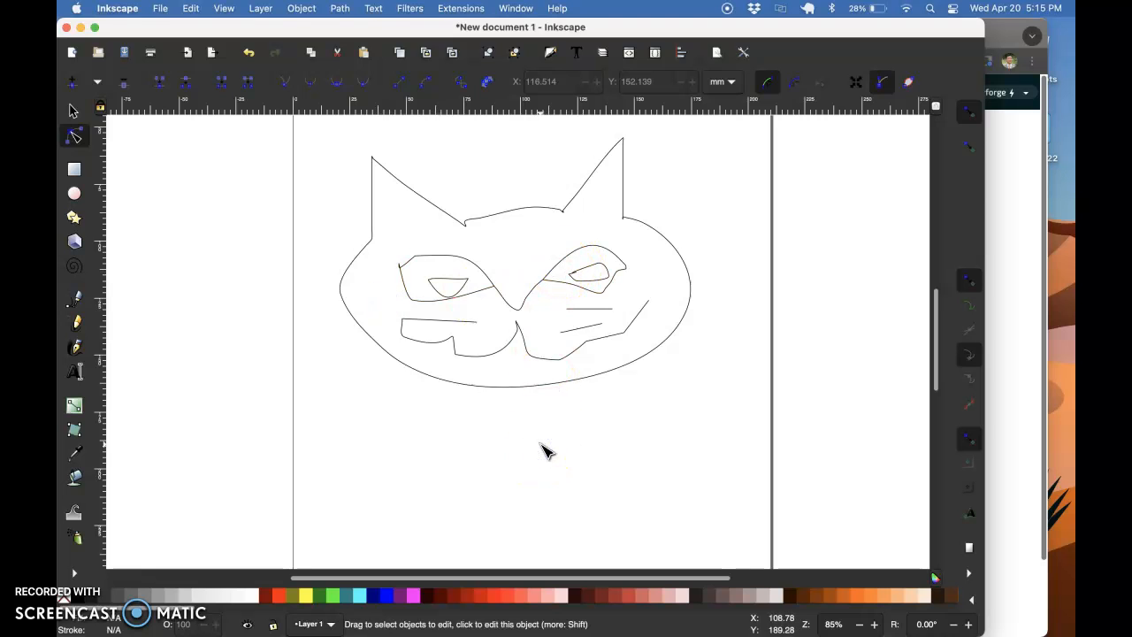
- Save the cat drawing as animal.svg in the raycats folder
scroll(546, 448, up, 1)
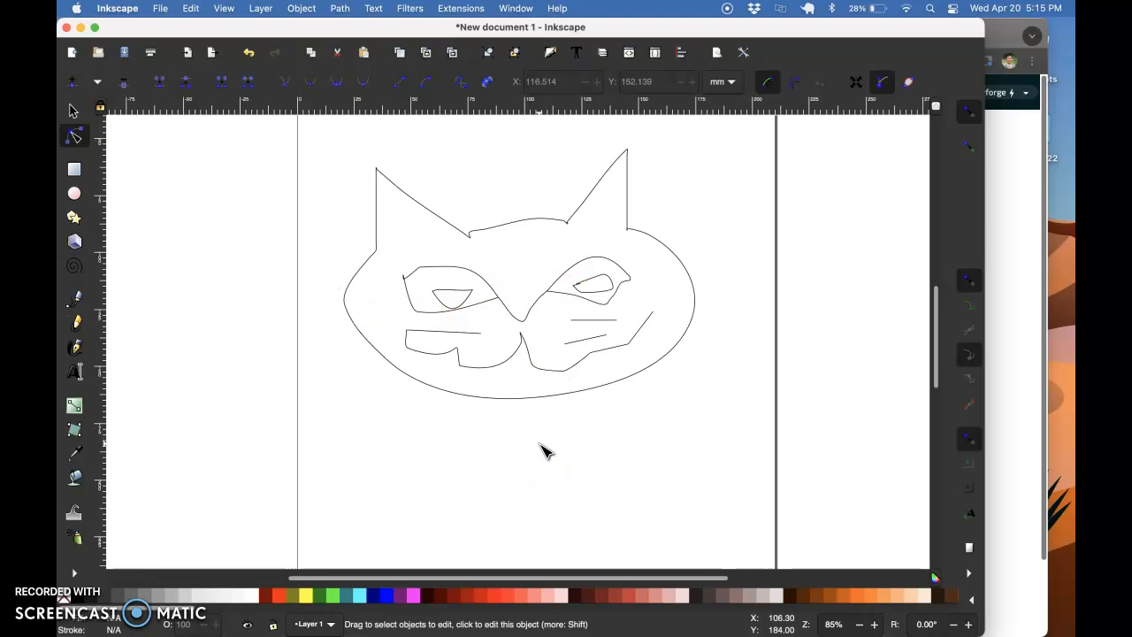
scroll(545, 451, down, 1)
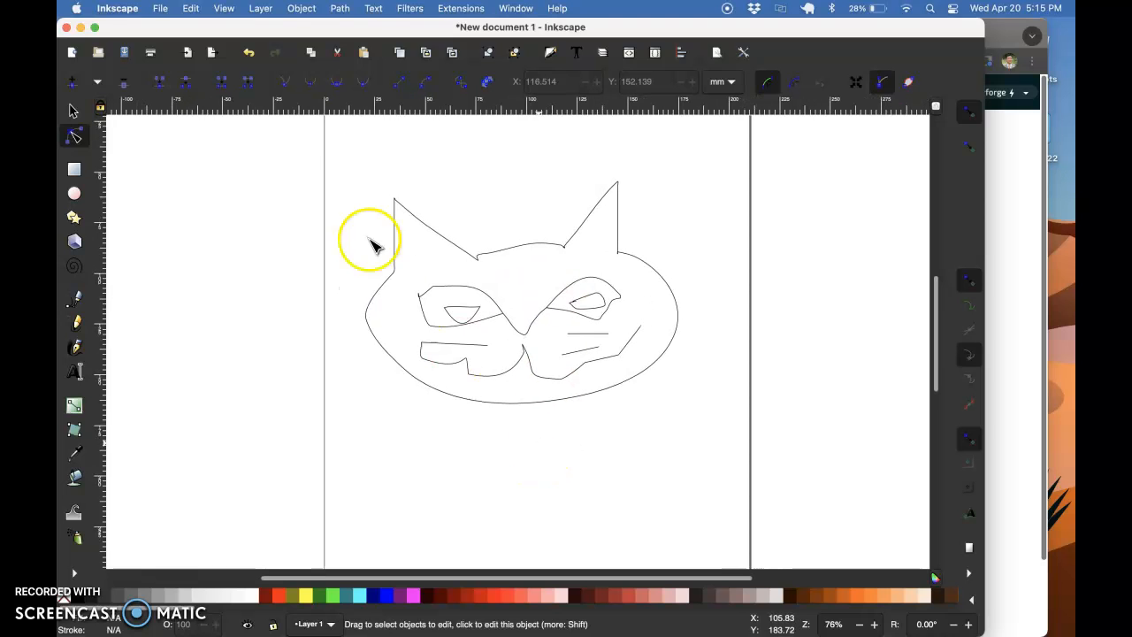
click(162, 9)
click(188, 105)
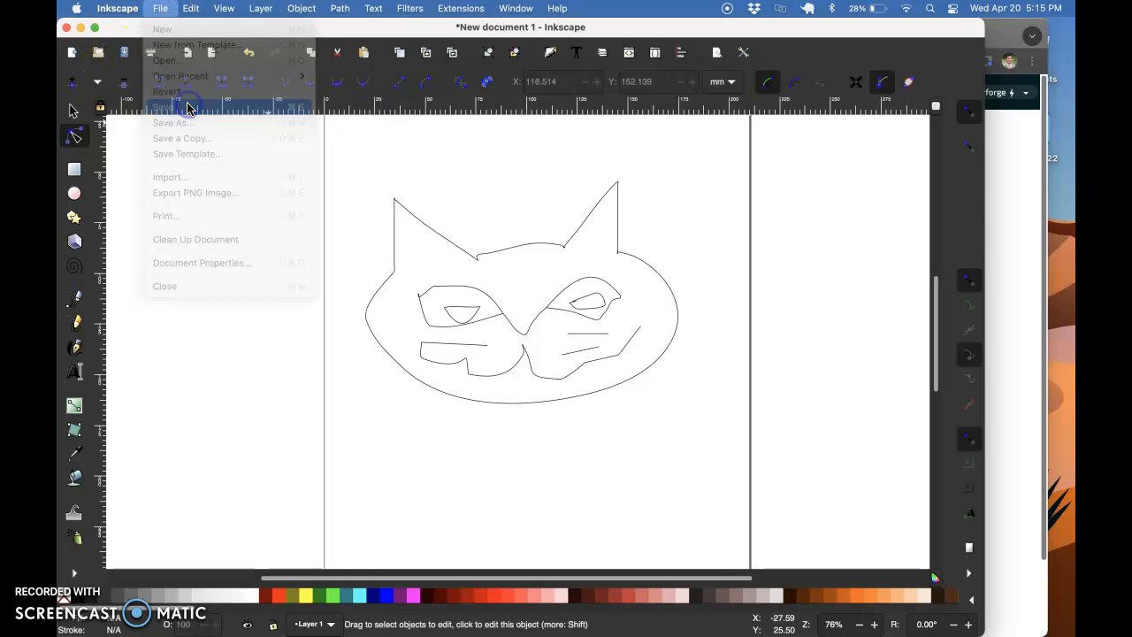
text(animal.svg)
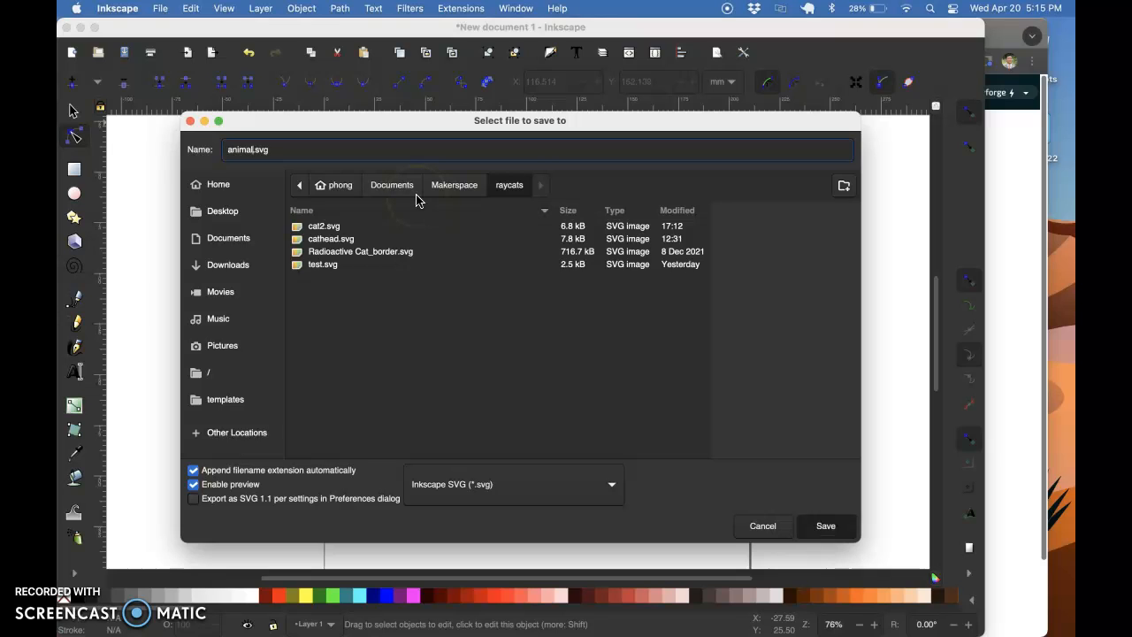
key(Return)
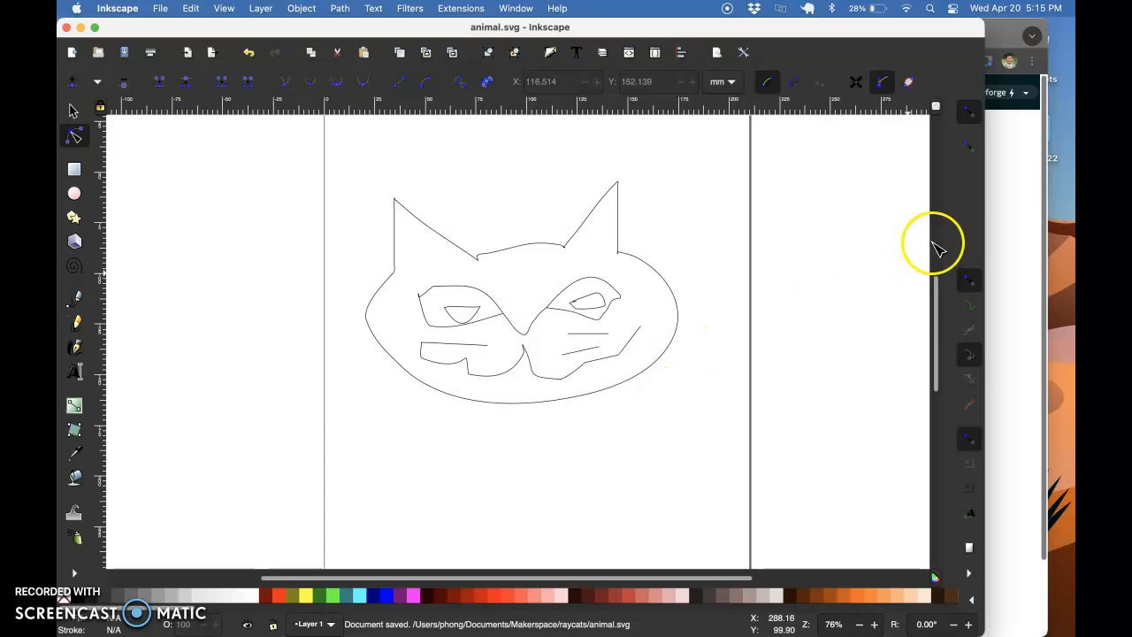
- Switch to Glowforge in the browser, create a new design and upload animal.svg as its artwork
click(1022, 185)
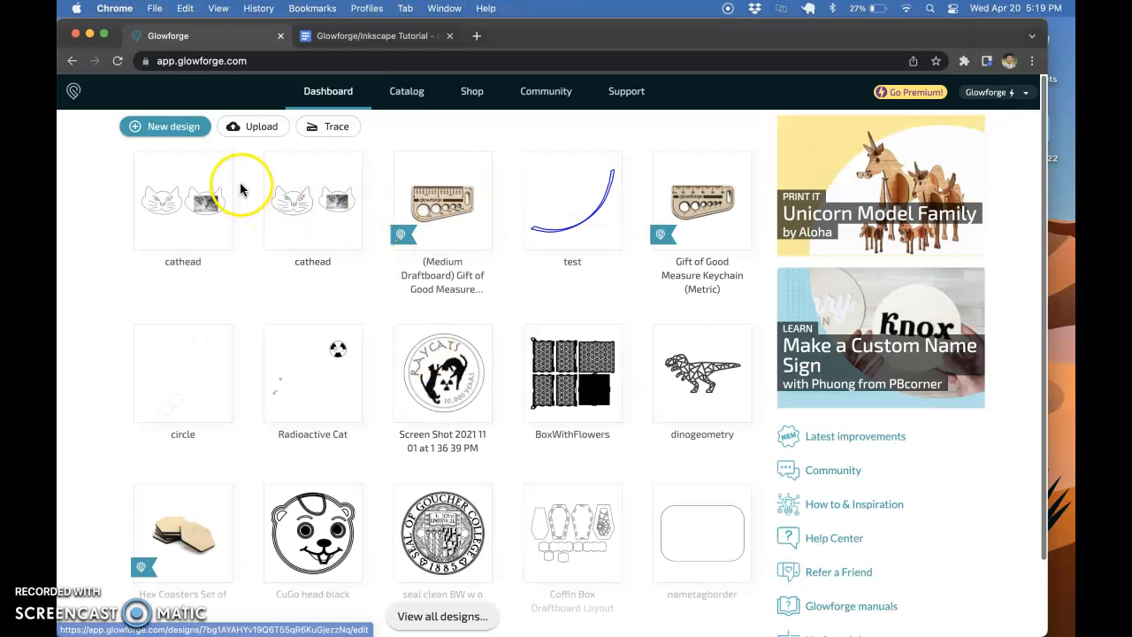
click(174, 128)
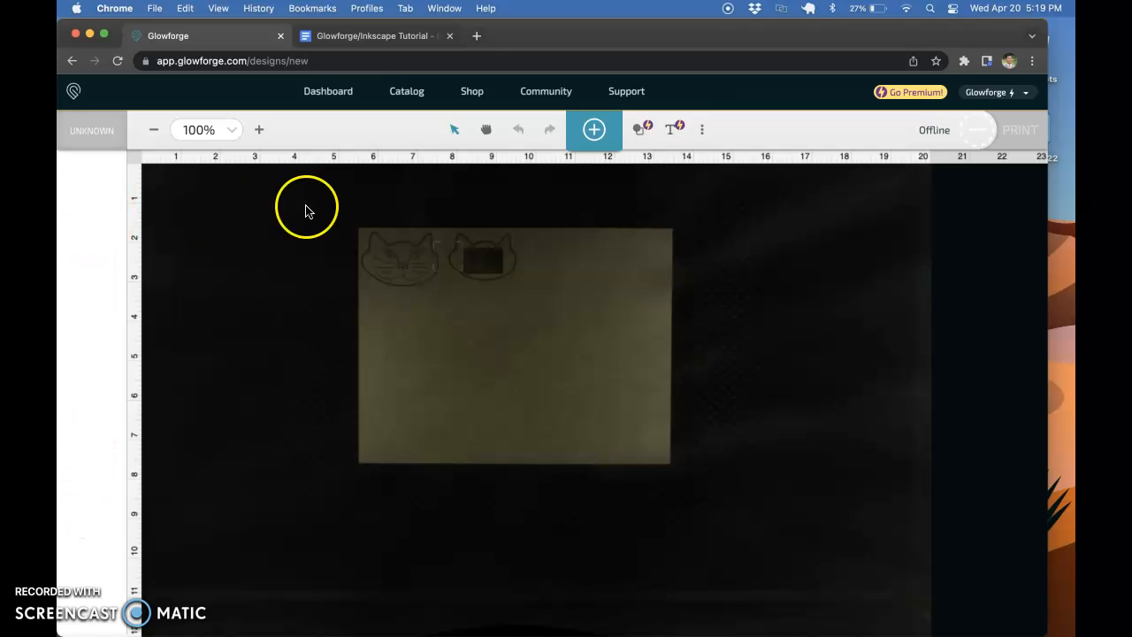
click(595, 137)
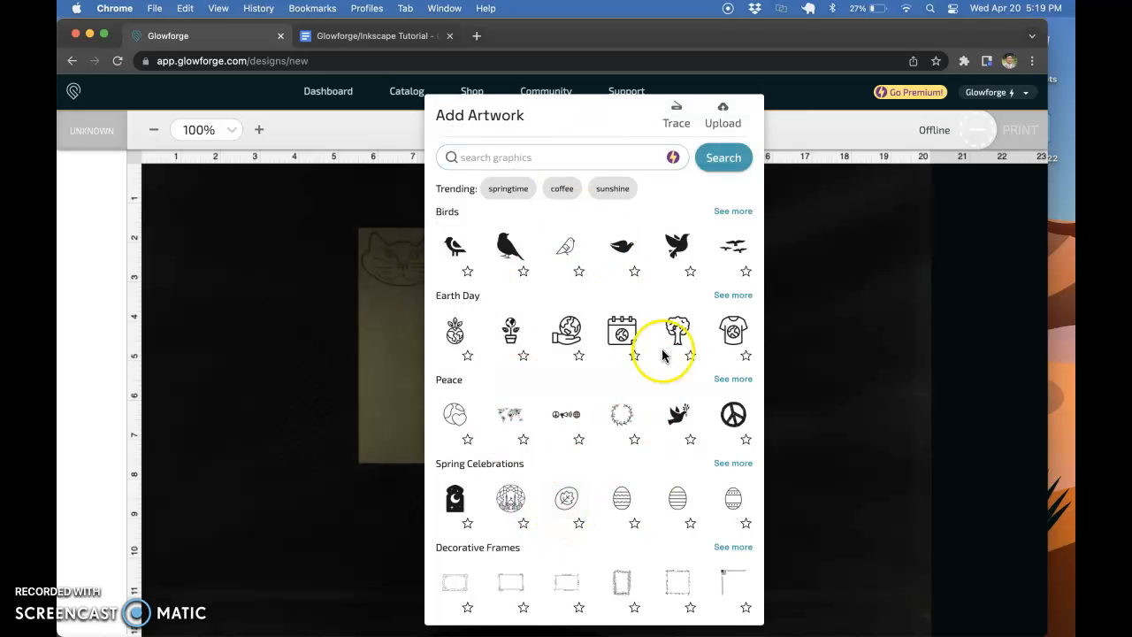
click(723, 122)
click(230, 264)
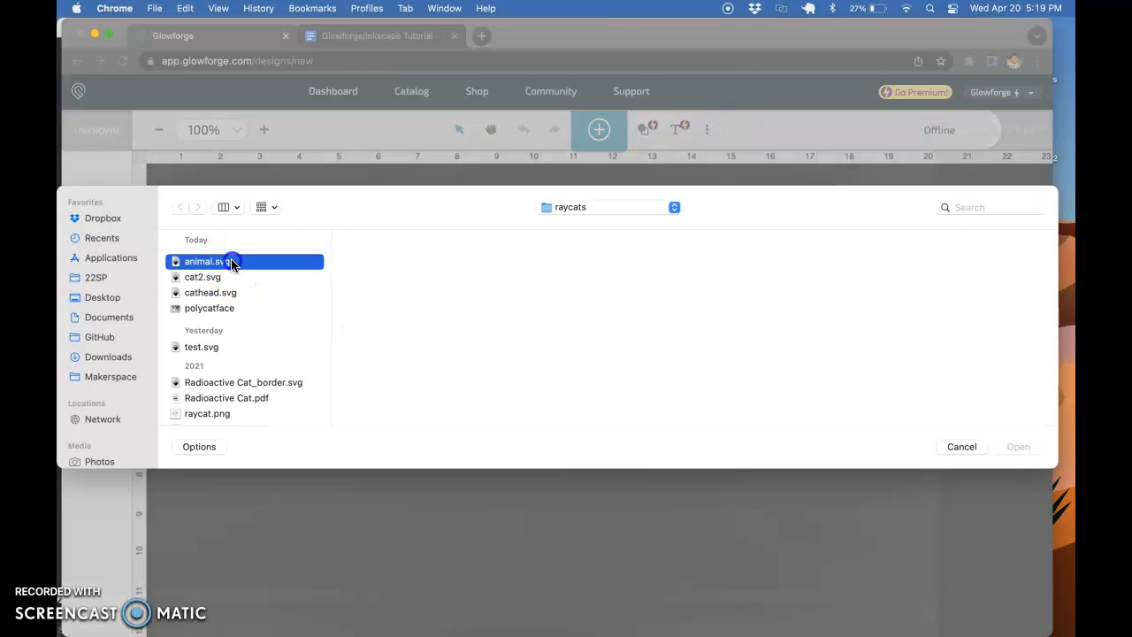
click(1015, 448)
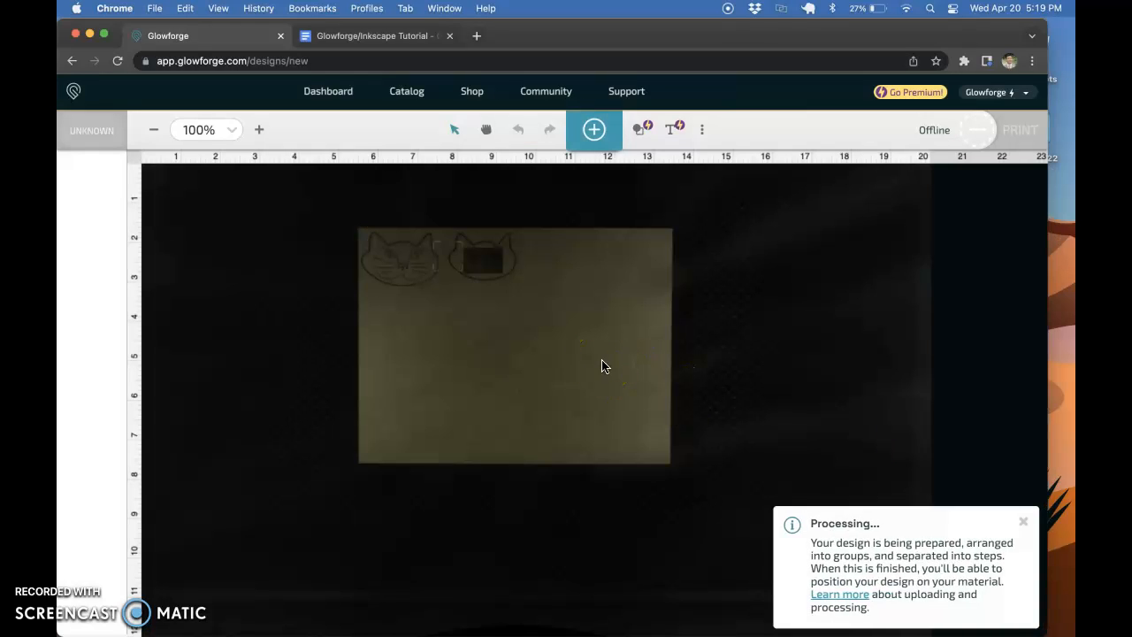
- Scale the cat artwork down to about 4 inches wide and position it on the material below the existing cat engravings
drag(268, 266, 470, 307)
drag(368, 285, 474, 353)
drag(547, 374, 467, 330)
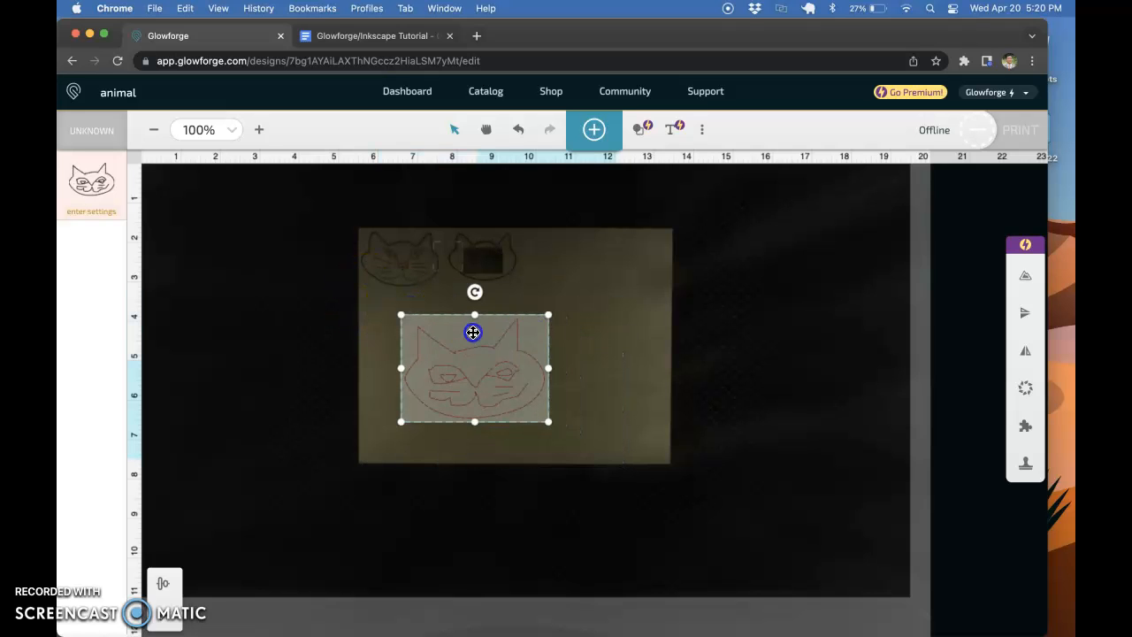
- View the cat artwork's Cut settings and set the material to medium plywood
click(91, 209)
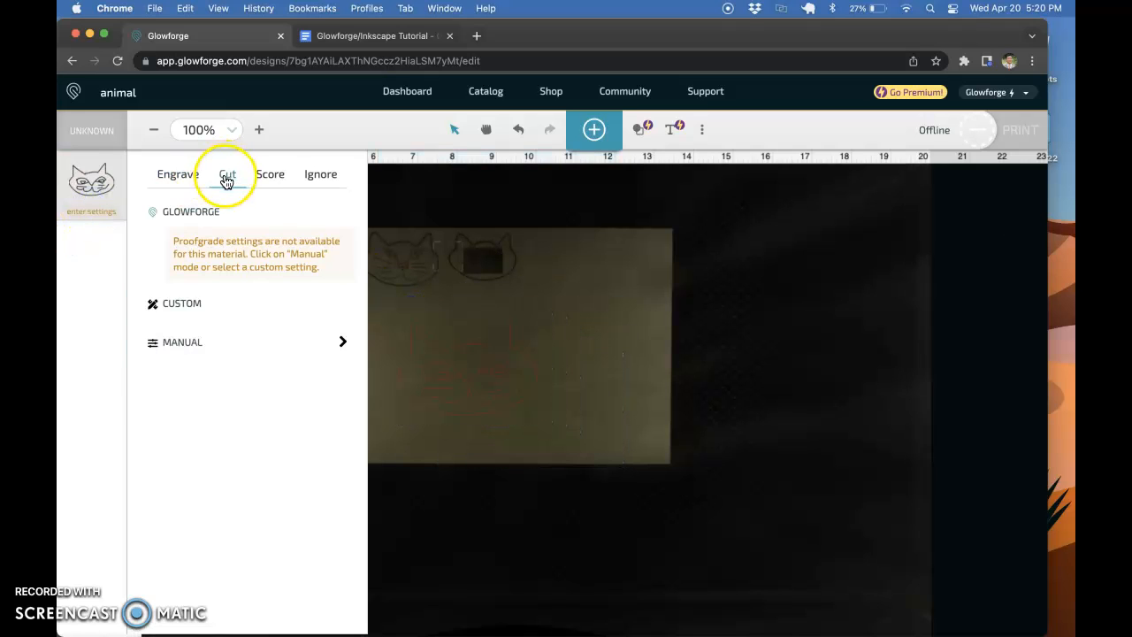
click(471, 292)
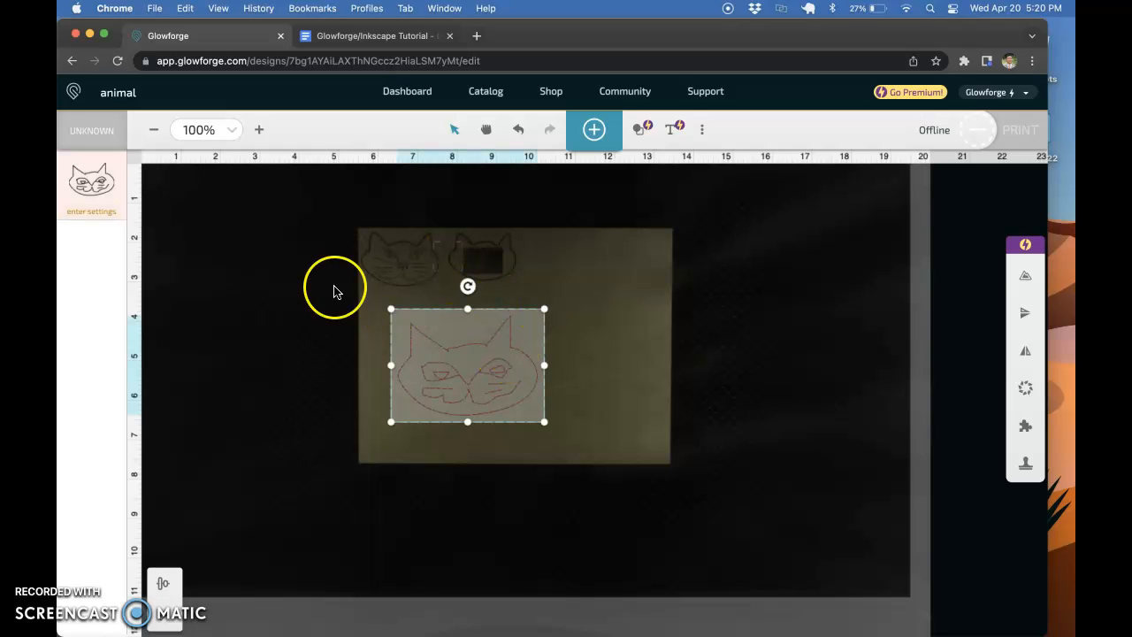
click(102, 137)
click(229, 238)
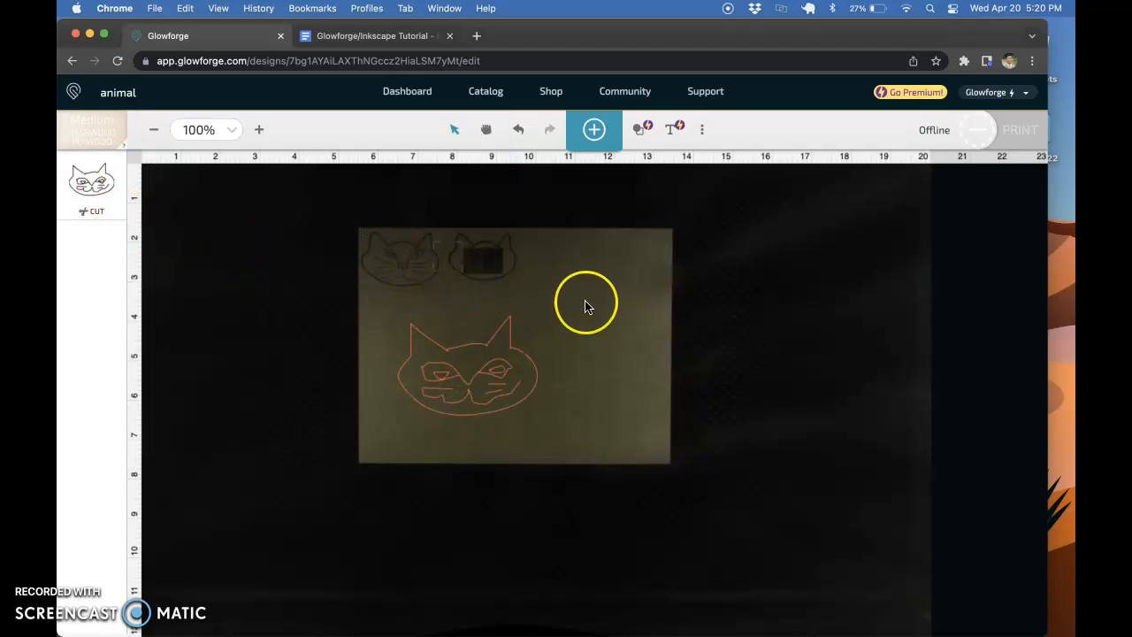
- Nudge the cat artwork slightly and ungroup it into separate paths
mouse_move(490, 351)
mouse_down()
mouse_move(487, 339)
mouse_move(497, 358)
mouse_up()
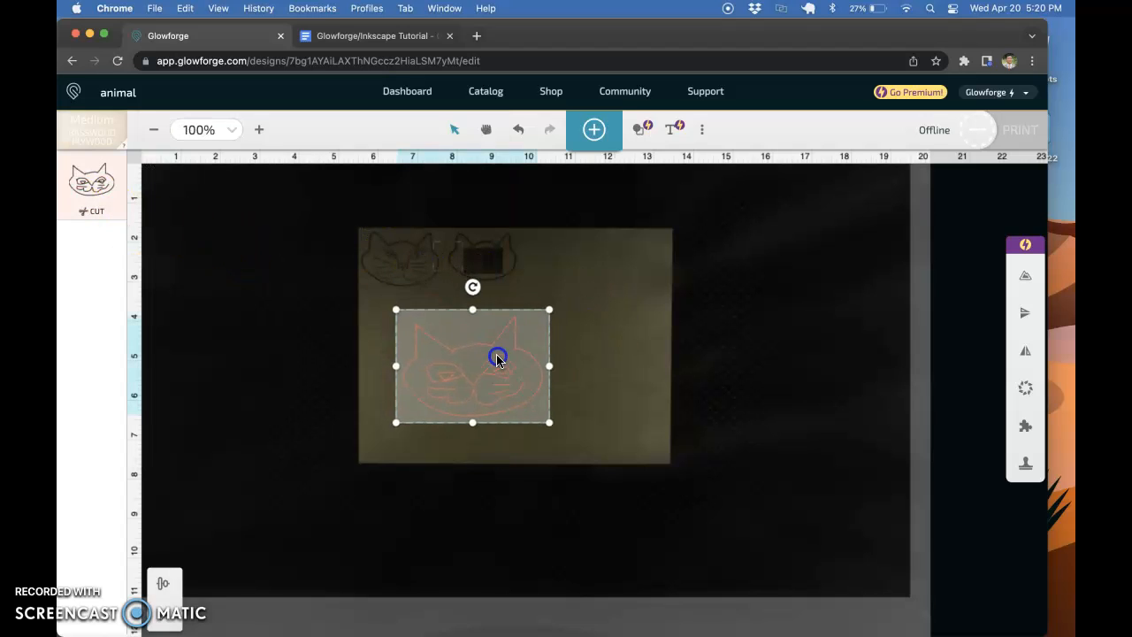
click(597, 329)
click(484, 335)
right_click(485, 335)
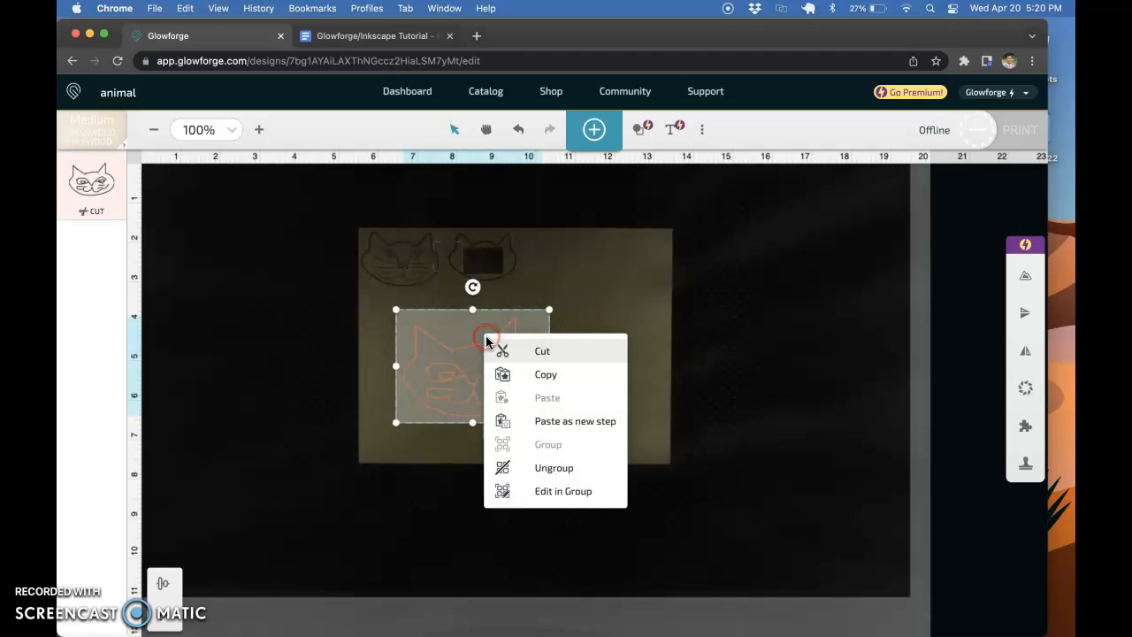
click(563, 478)
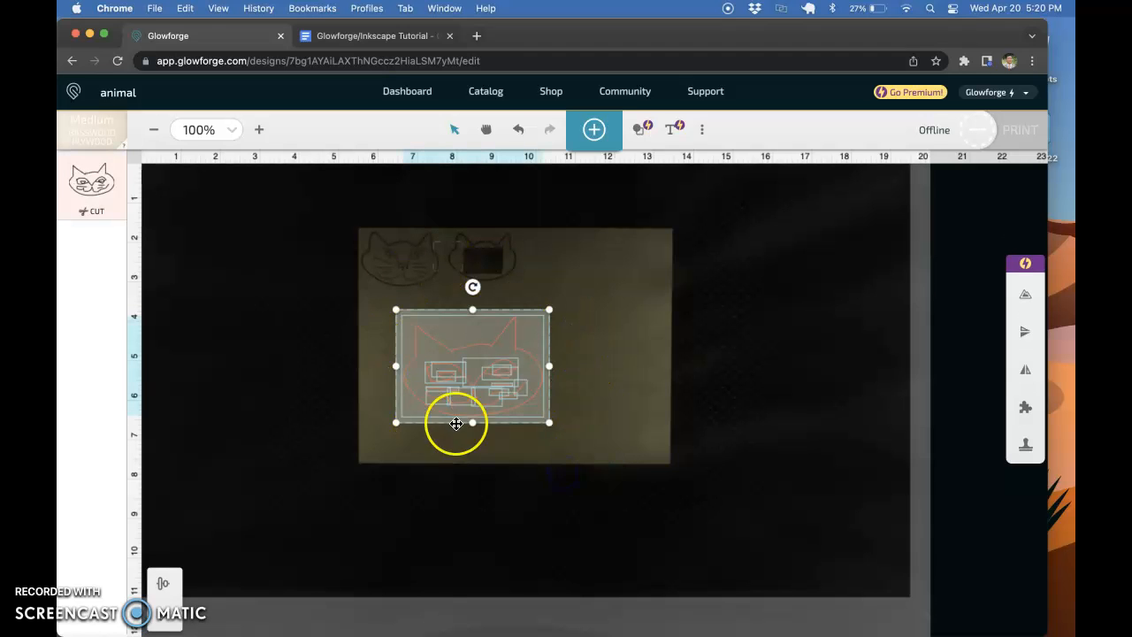
click(579, 354)
- Move the head outline to the right, well clear of the facial features
click(531, 349)
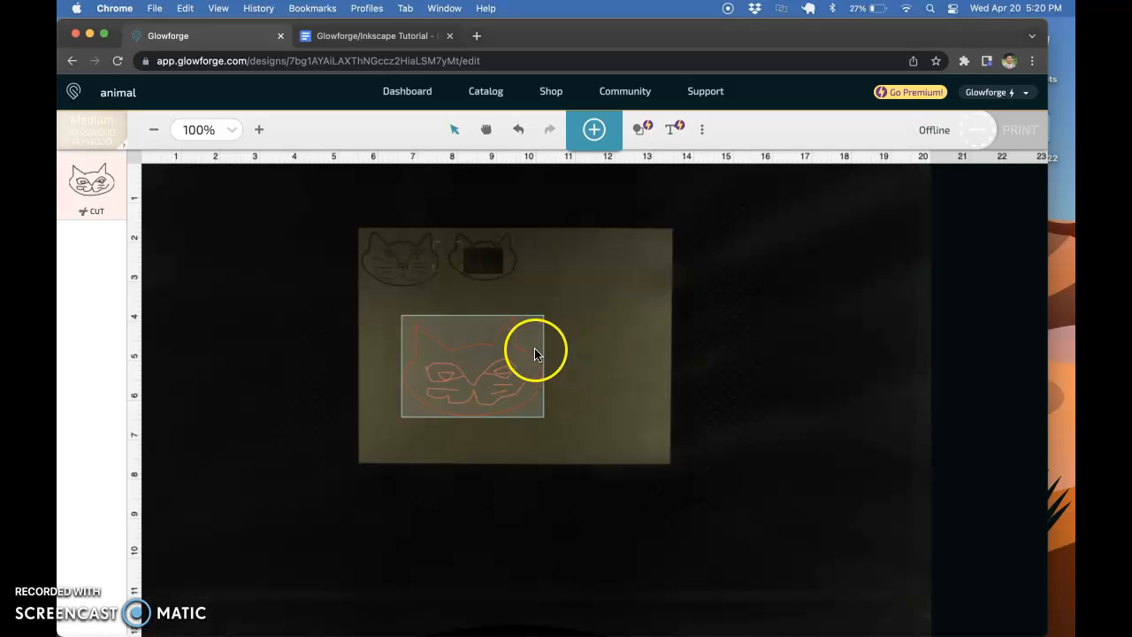
drag(534, 351, 656, 316)
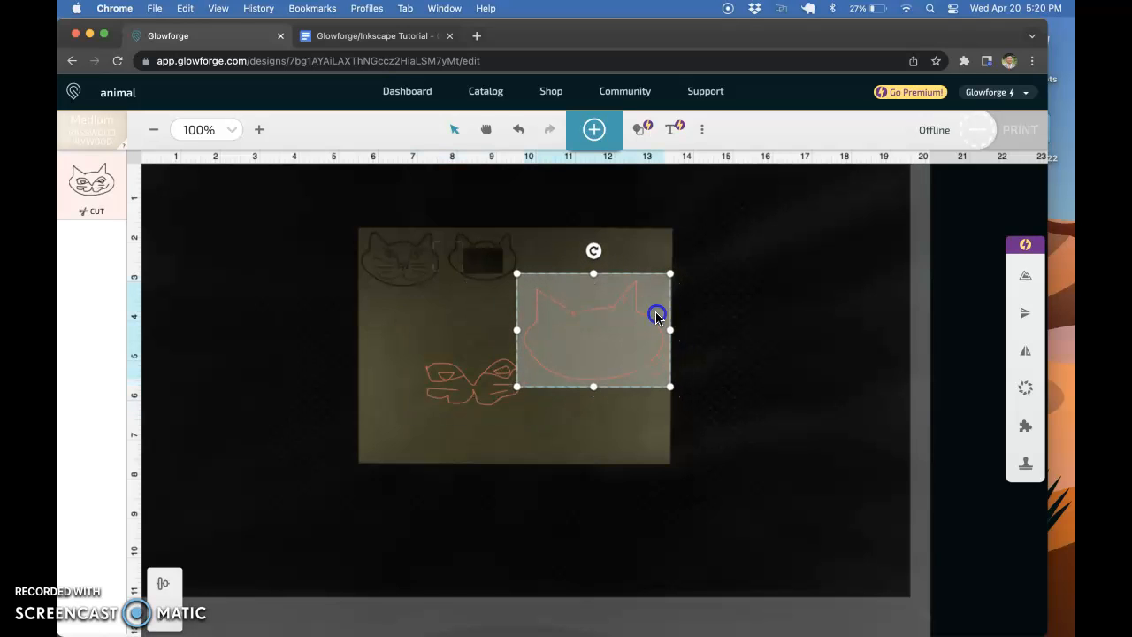
click(712, 290)
click(437, 336)
drag(405, 328, 529, 433)
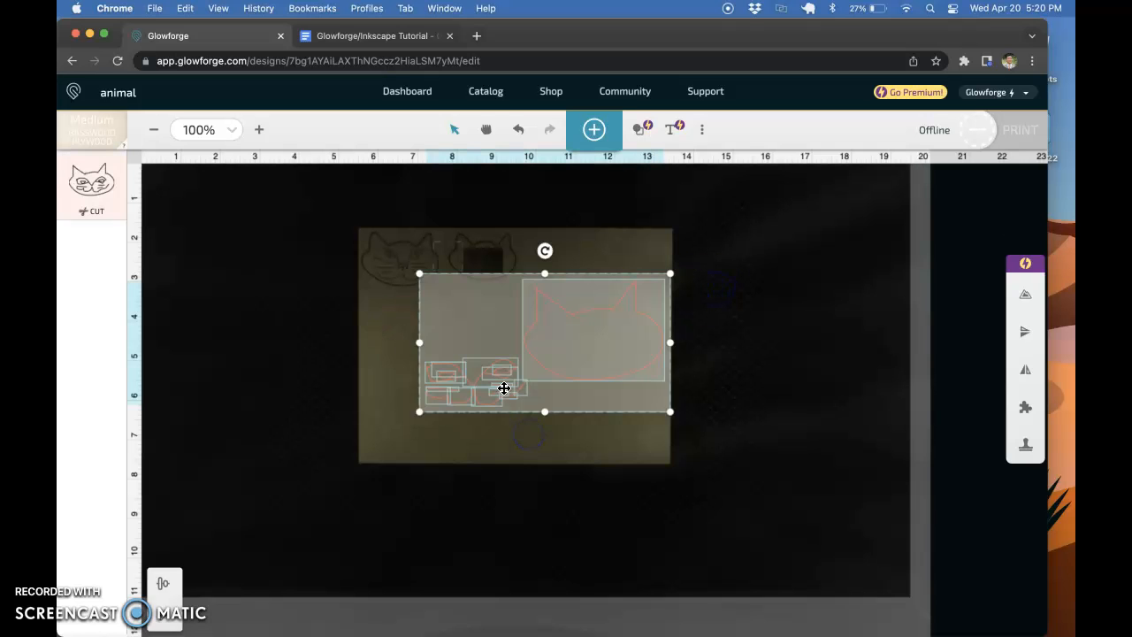
click(463, 335)
drag(586, 351, 663, 349)
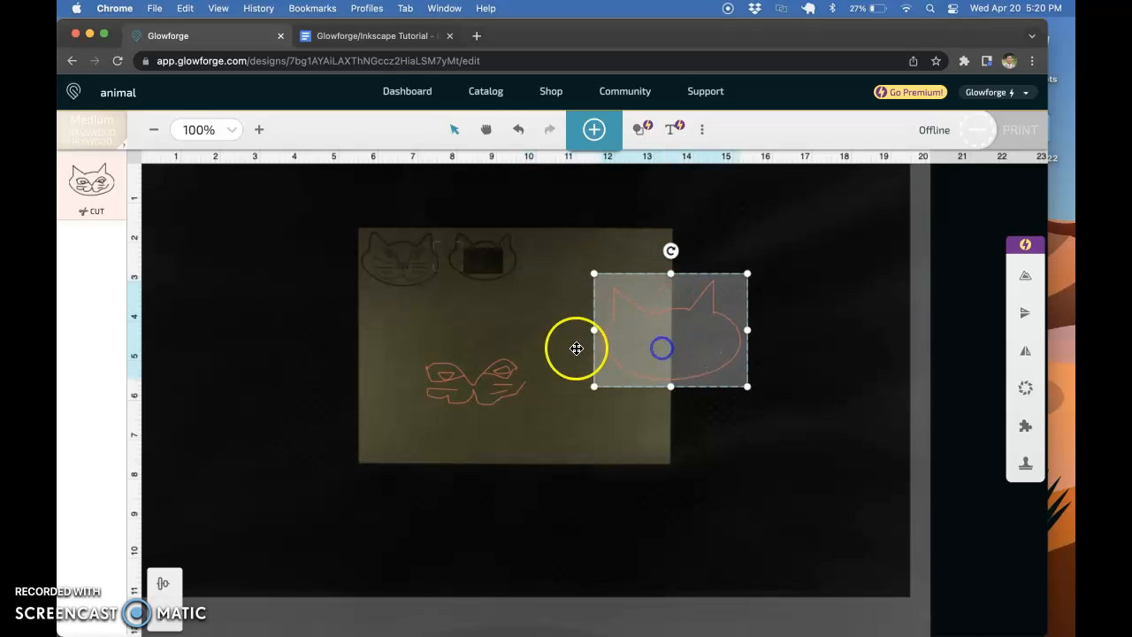
- Select all of the separate eye, nose and whisker paths and group them into one facial features object
click(508, 347)
drag(471, 372, 399, 438)
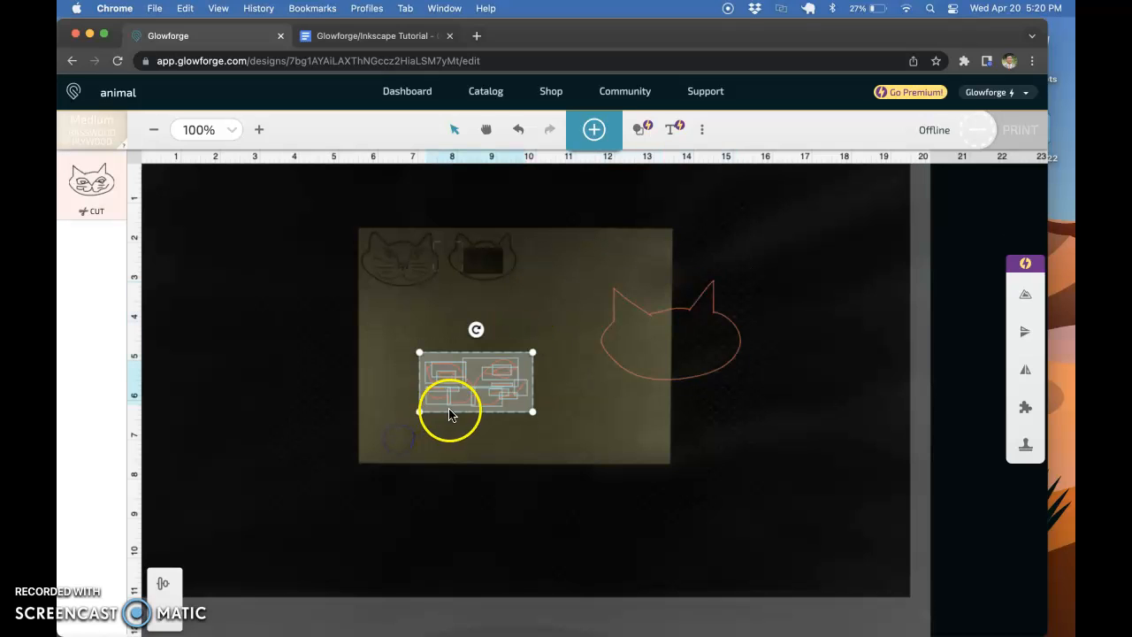
right_click(468, 389)
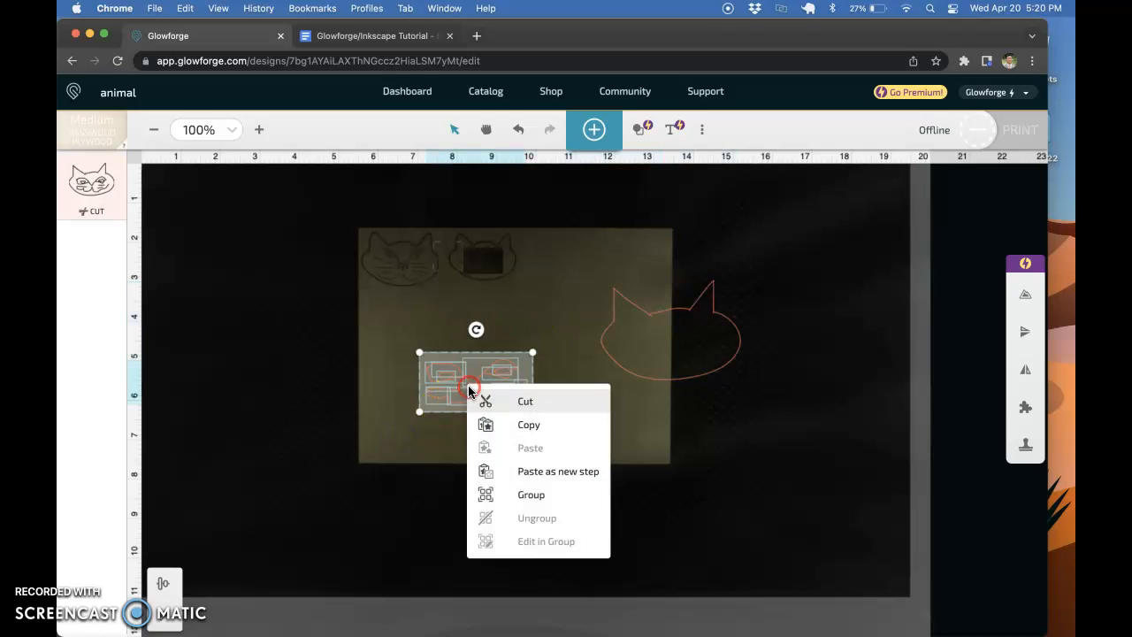
click(517, 494)
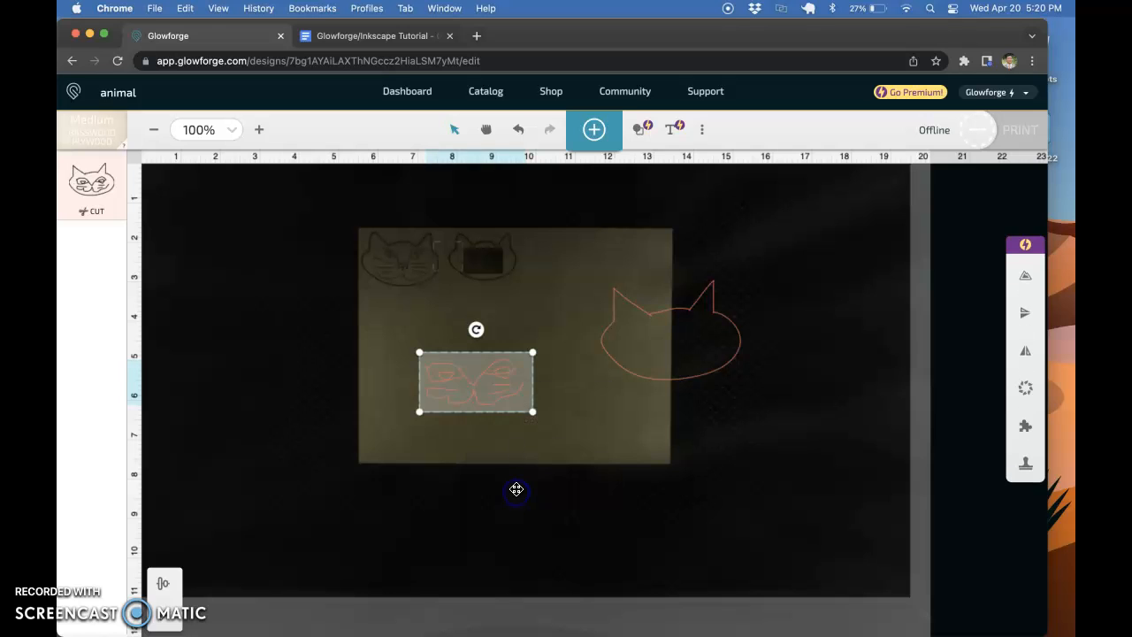
click(558, 384)
scroll(487, 391, up, 5)
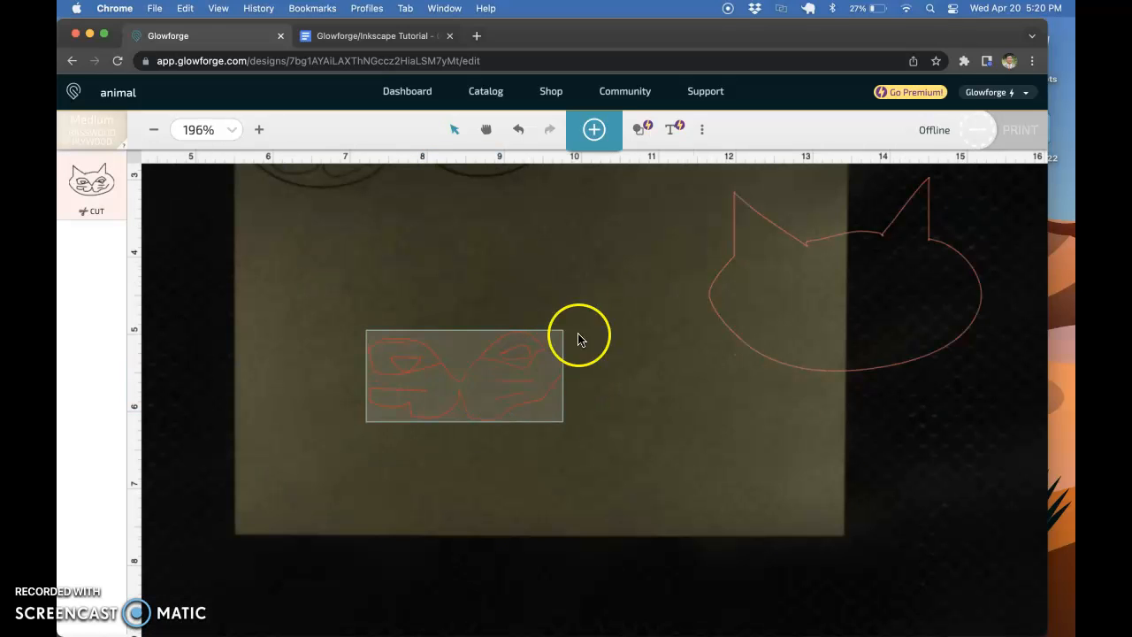
- Reposition the facial features group on the material and try pasting it as a new step
drag(493, 373, 483, 317)
click(608, 309)
click(462, 306)
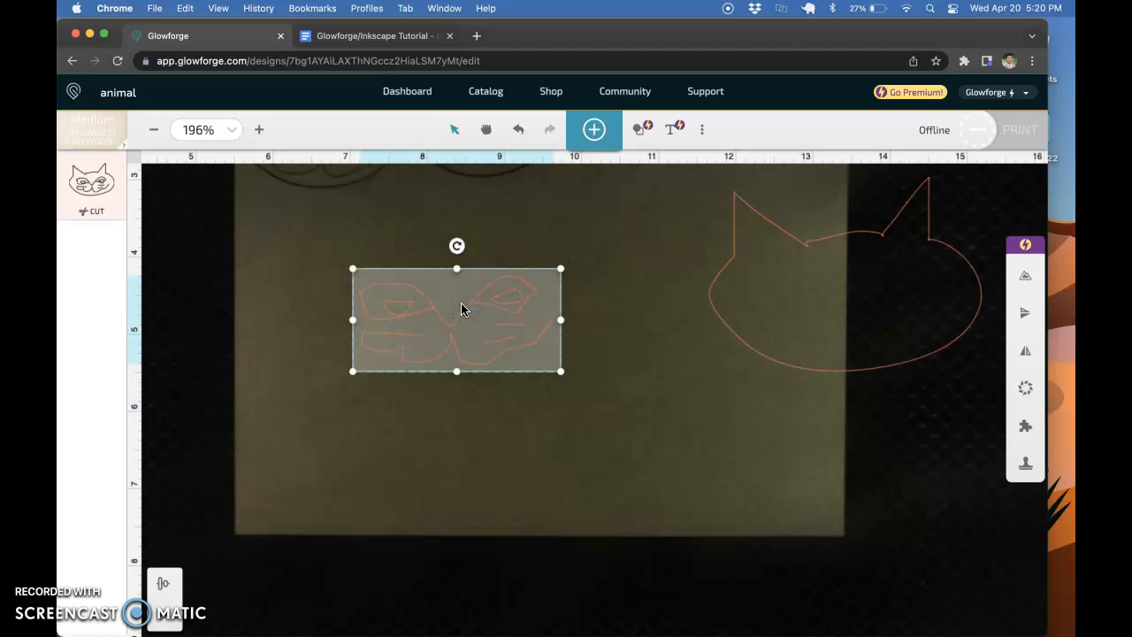
right_click(461, 306)
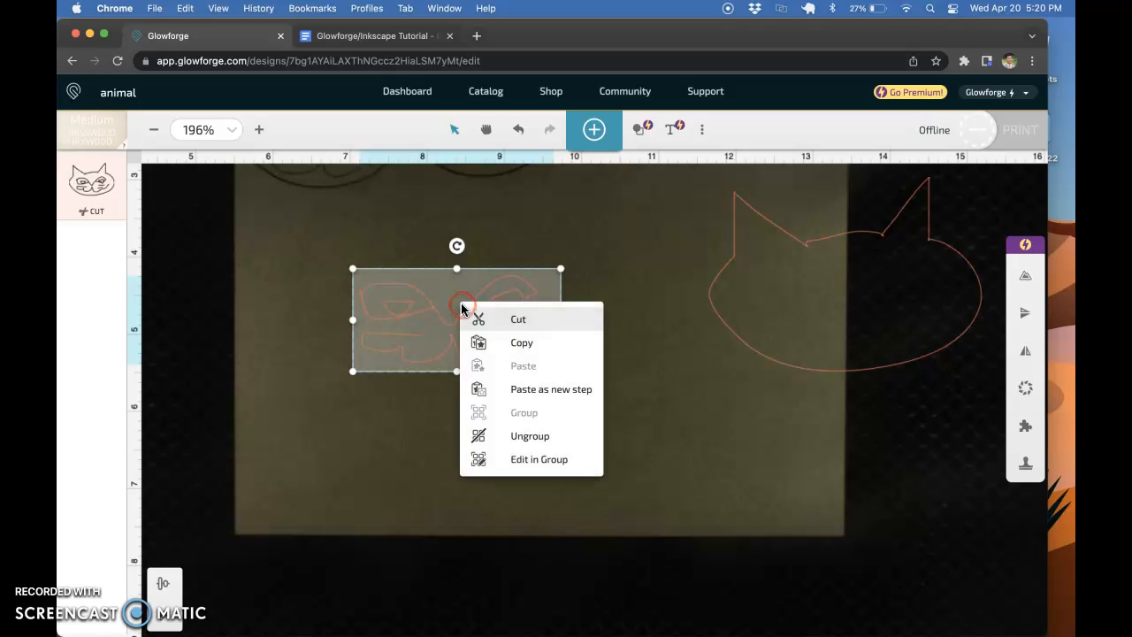
click(525, 387)
click(543, 429)
drag(447, 308, 548, 364)
right_click(548, 364)
click(599, 447)
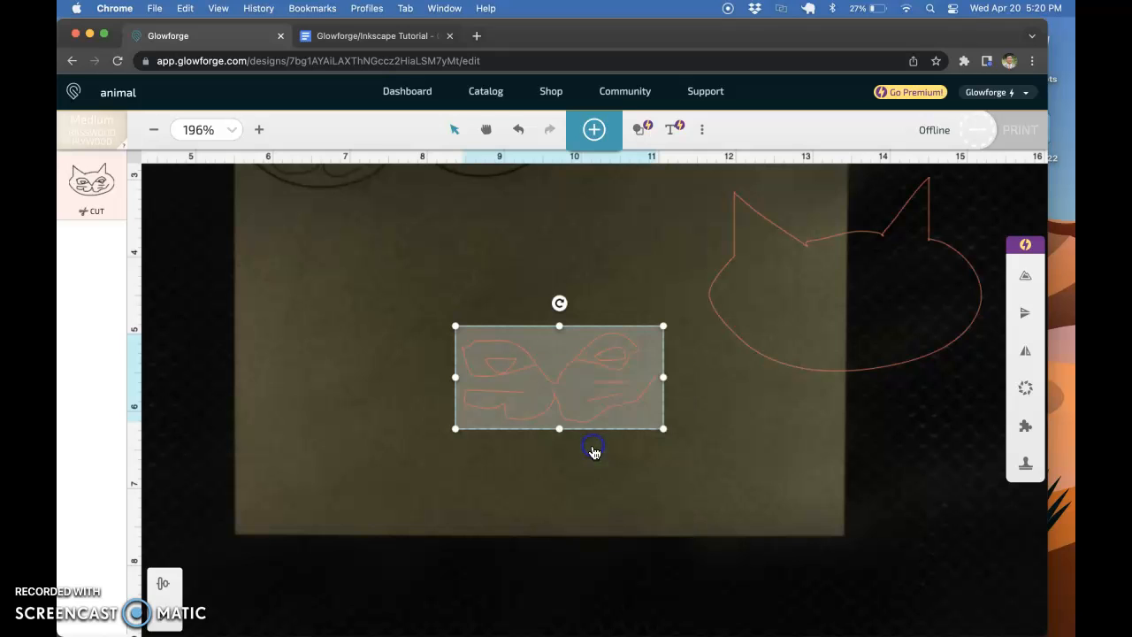
- Try pasting a copy of the facial features group as a new step, and delete that copy
click(511, 272)
right_click(519, 372)
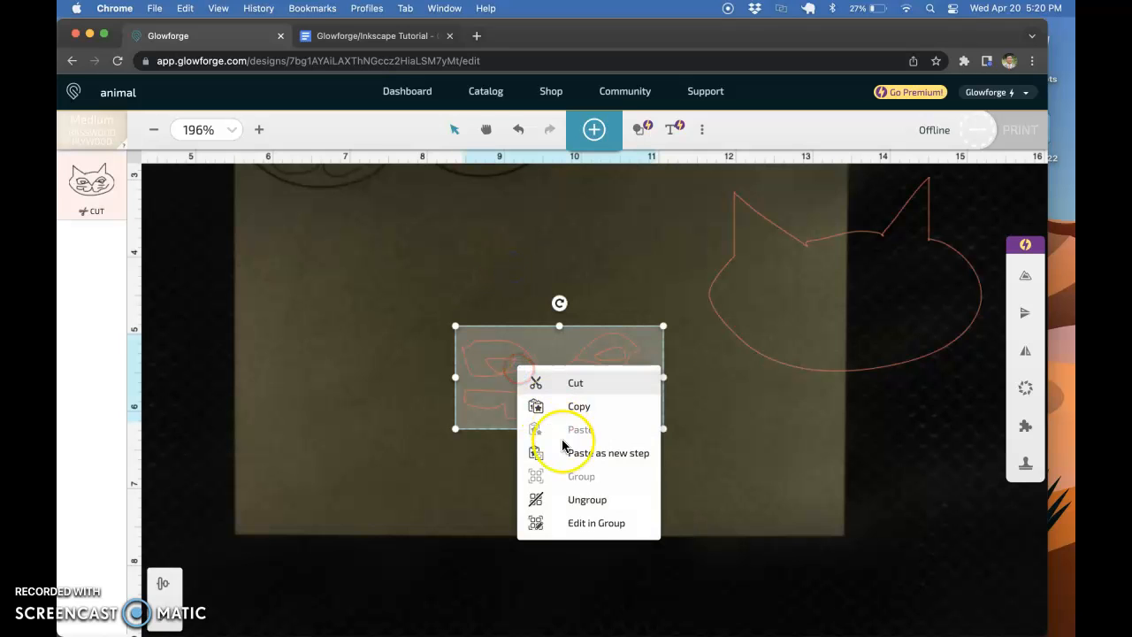
click(576, 407)
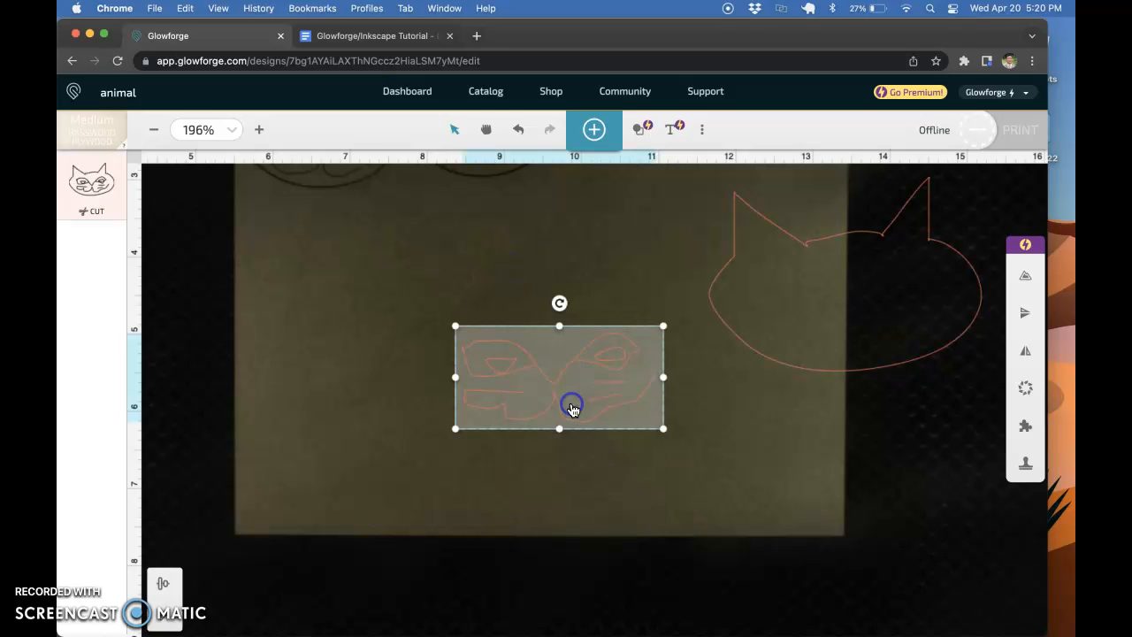
click(475, 283)
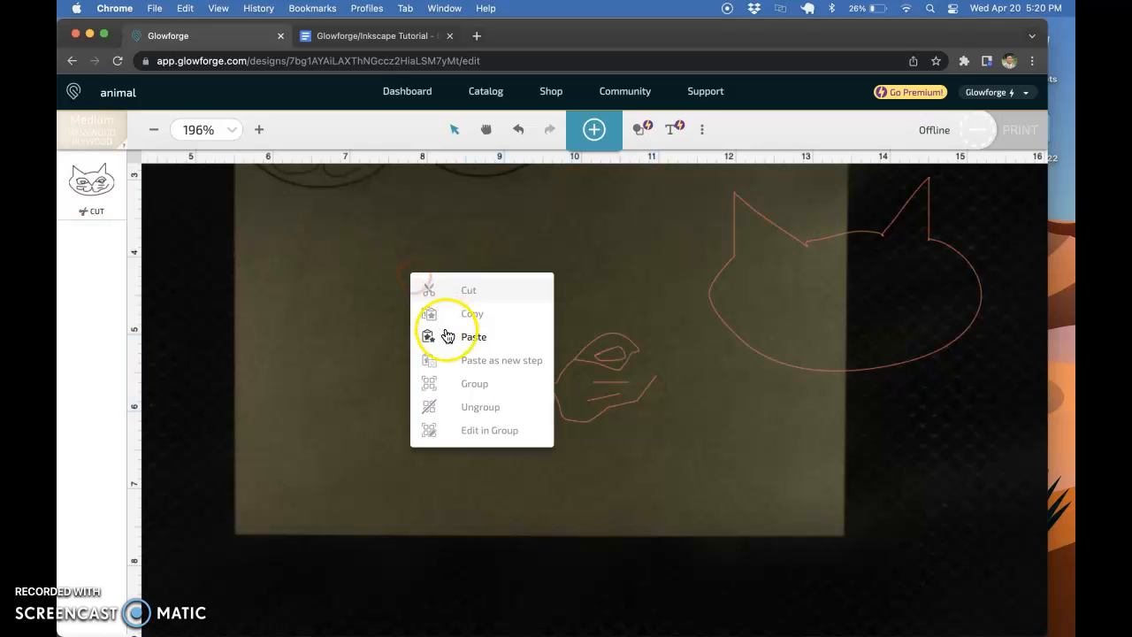
click(595, 369)
click(578, 359)
right_click(415, 275)
click(445, 359)
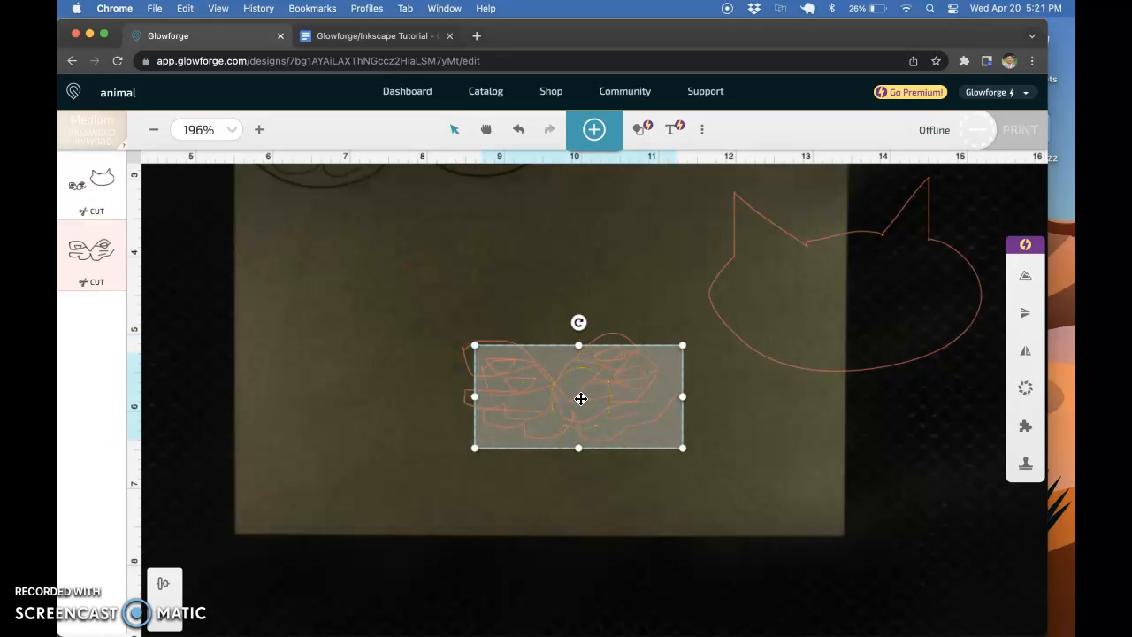
click(626, 399)
key(Delete)
- Copy the facial features group, paste it as a new step, and move the copy up and left of the original
click(577, 368)
right_click(577, 371)
click(622, 405)
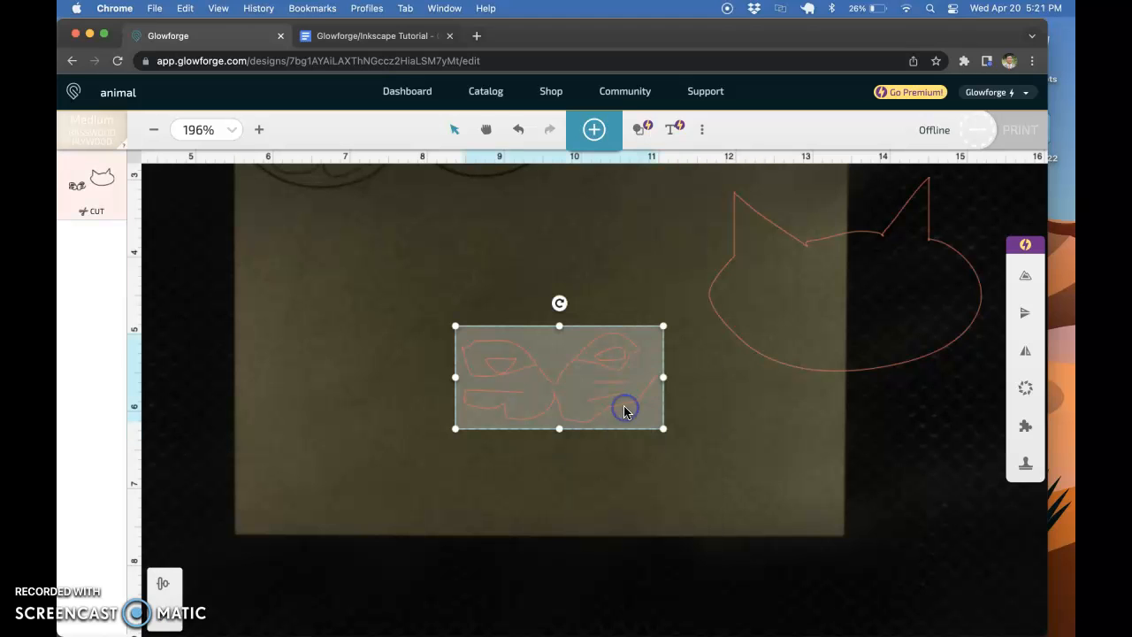
click(435, 271)
click(518, 376)
right_click(517, 374)
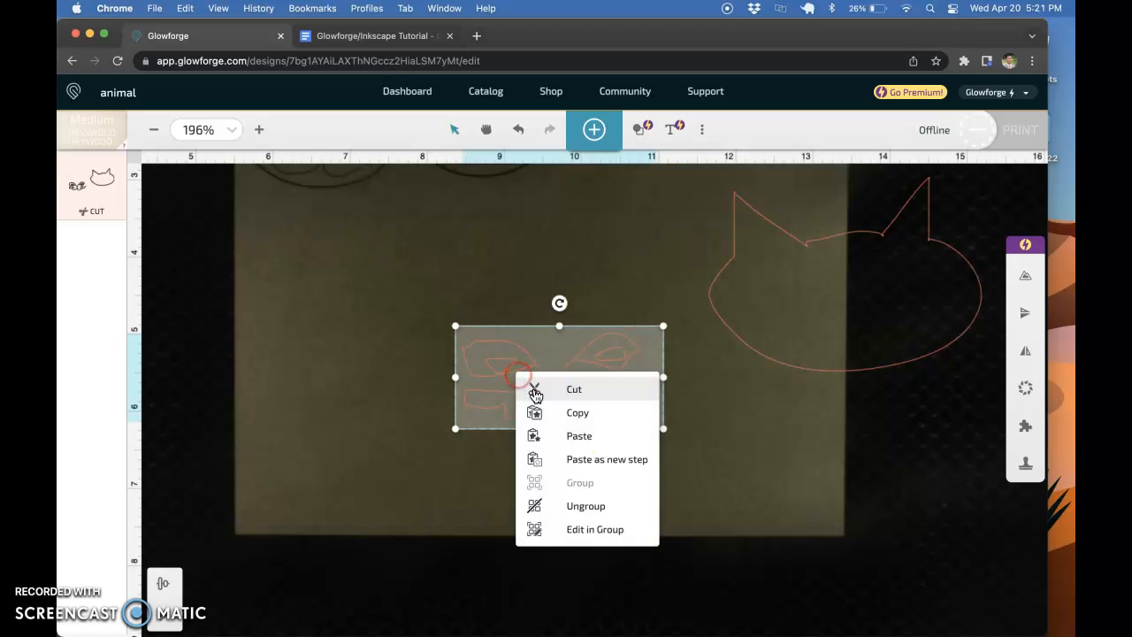
click(551, 457)
mouse_move(568, 392)
mouse_down()
mouse_move(414, 322)
mouse_move(382, 274)
mouse_up()
- Delete the original facial features group, keeping the copy in its own step
click(524, 365)
click(430, 291)
click(532, 377)
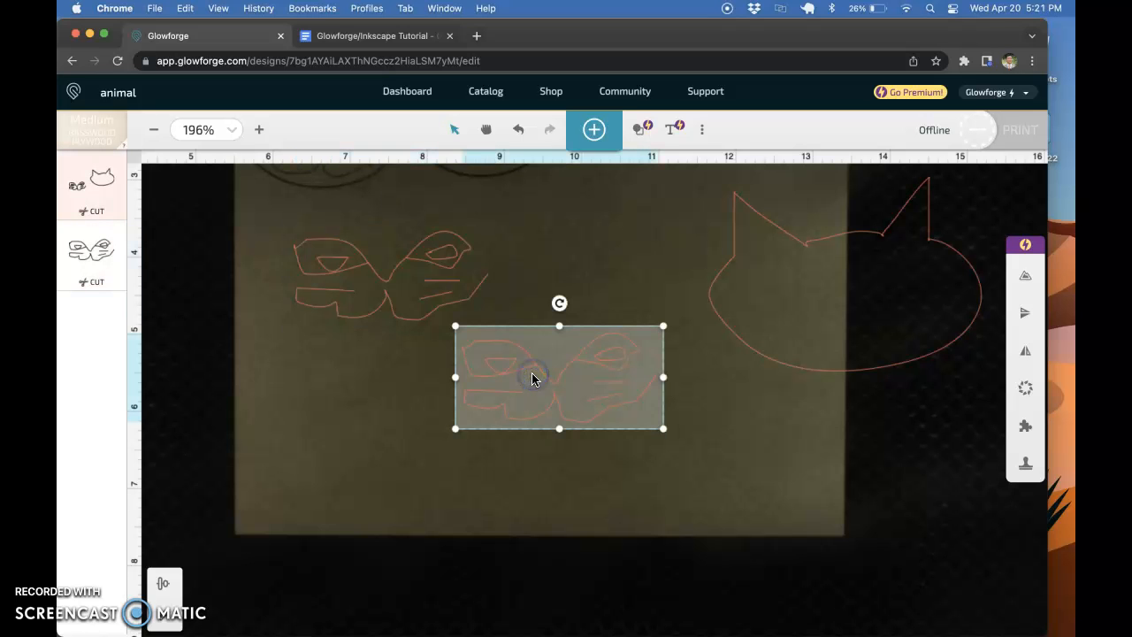
key(BackSpace)
- Move the head outline back onto the plywood and place the facial features group inside it
click(793, 344)
mouse_move(793, 344)
mouse_down()
mouse_move(387, 415)
mouse_move(356, 404)
mouse_move(502, 391)
mouse_up()
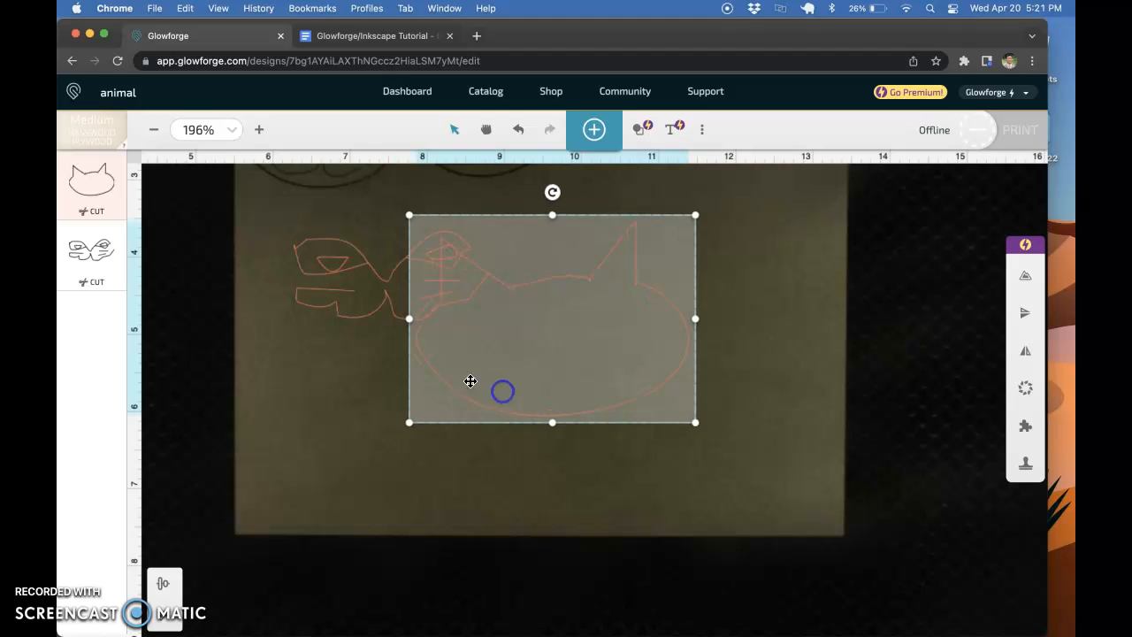
click(323, 285)
drag(323, 286, 487, 346)
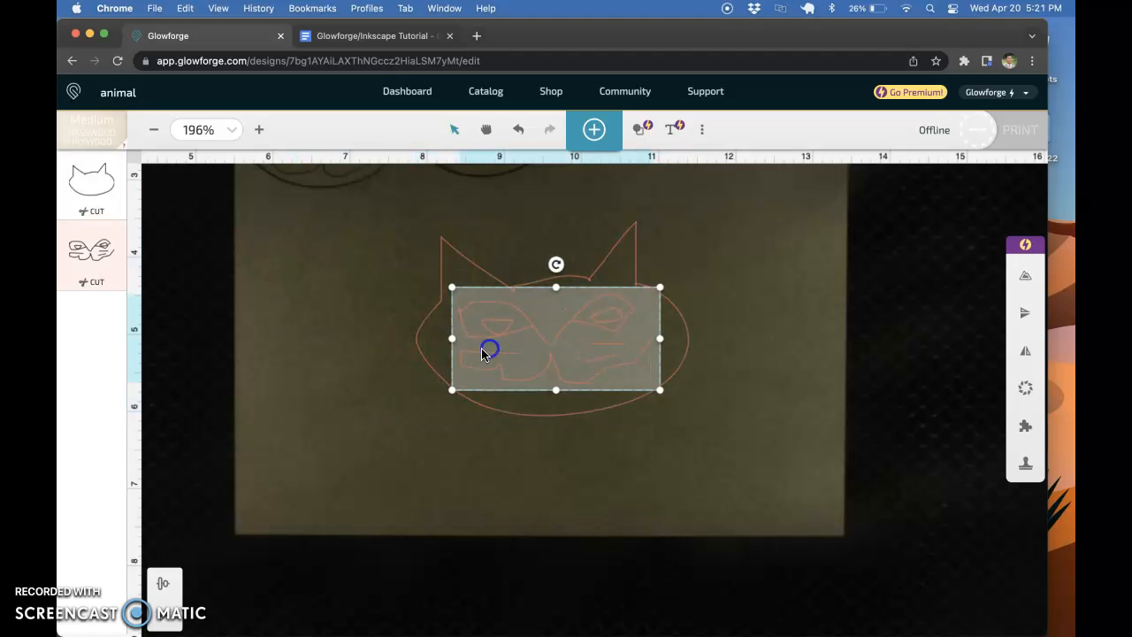
click(689, 405)
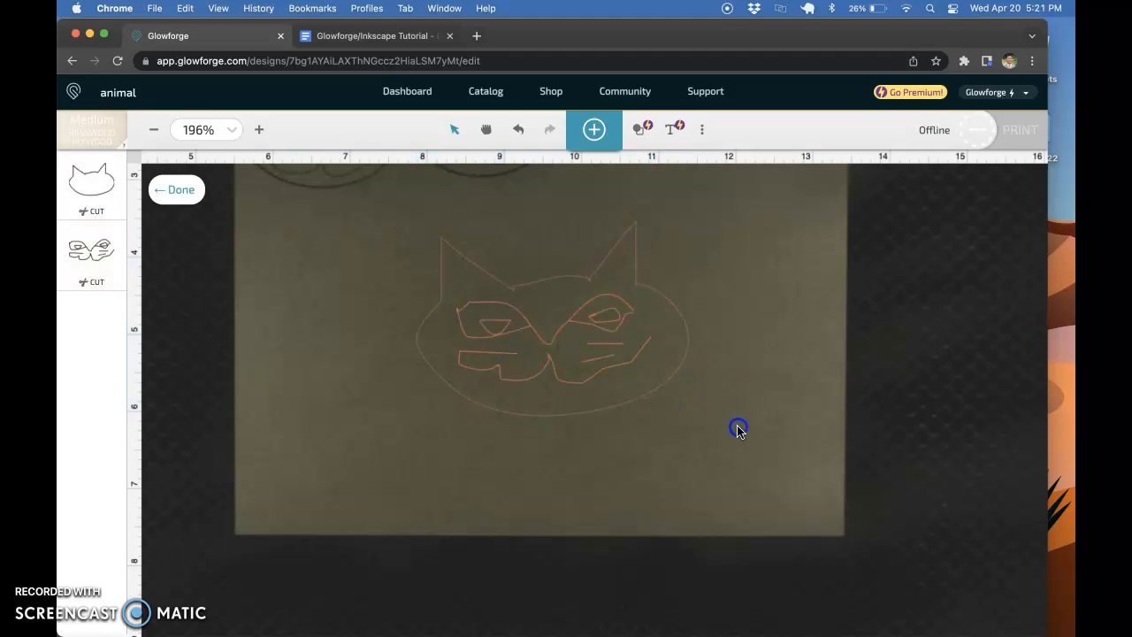
click(173, 190)
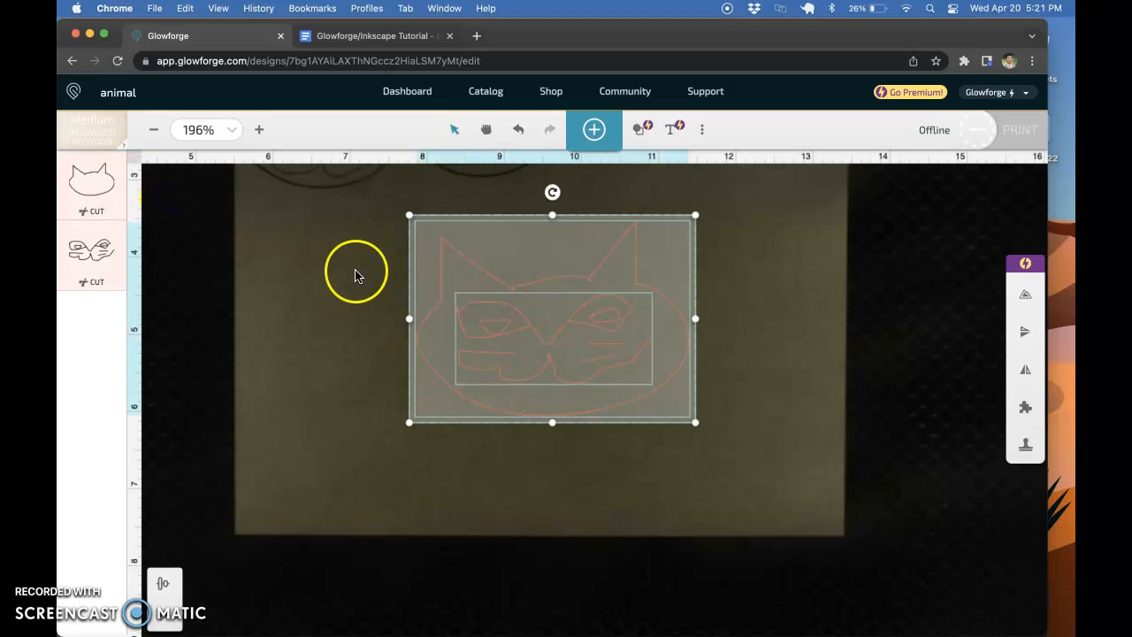
- Select the head outline together with the facial features and scale them down to about 2.7 inches wide
click(344, 279)
drag(379, 202, 774, 491)
drag(696, 427, 634, 381)
click(675, 336)
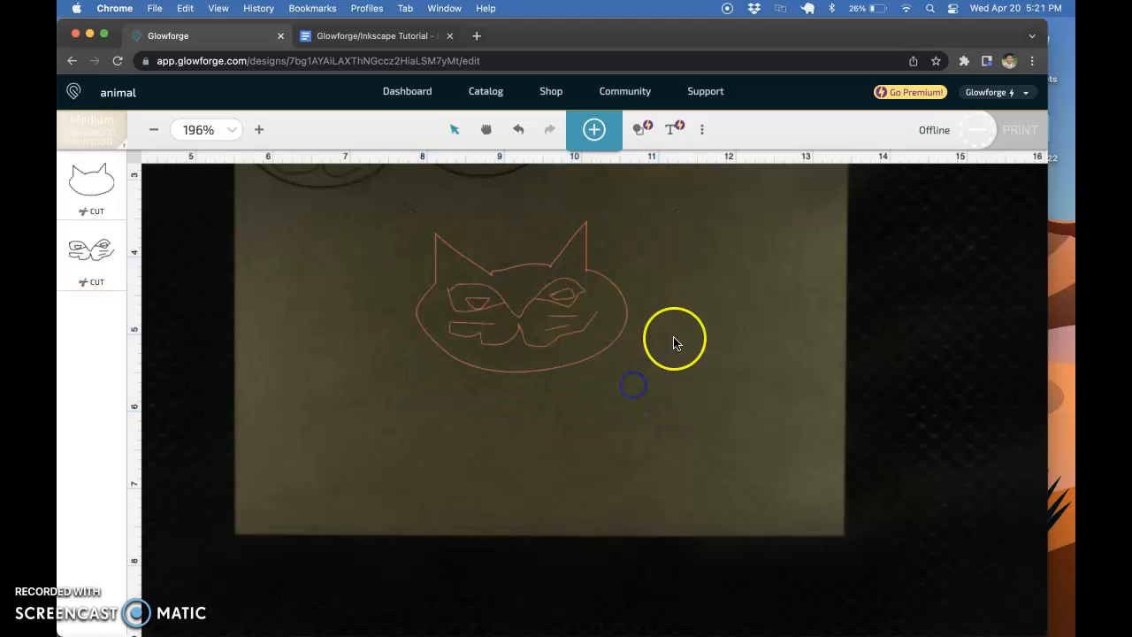
- Set the facial features step to Score with the Draft setting
click(562, 292)
click(88, 261)
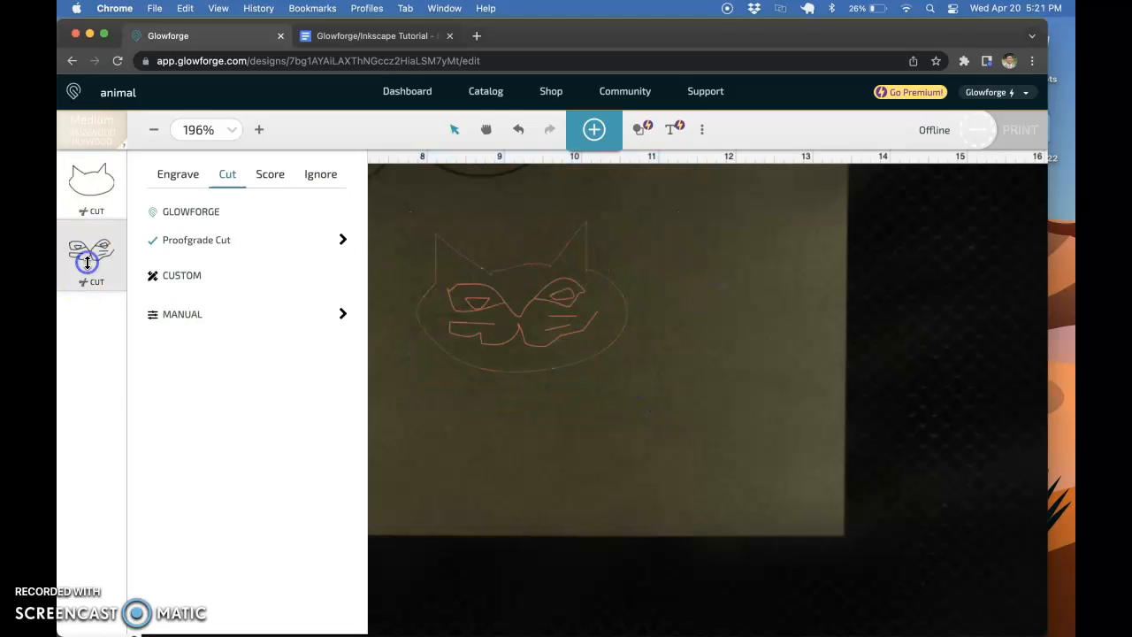
click(178, 181)
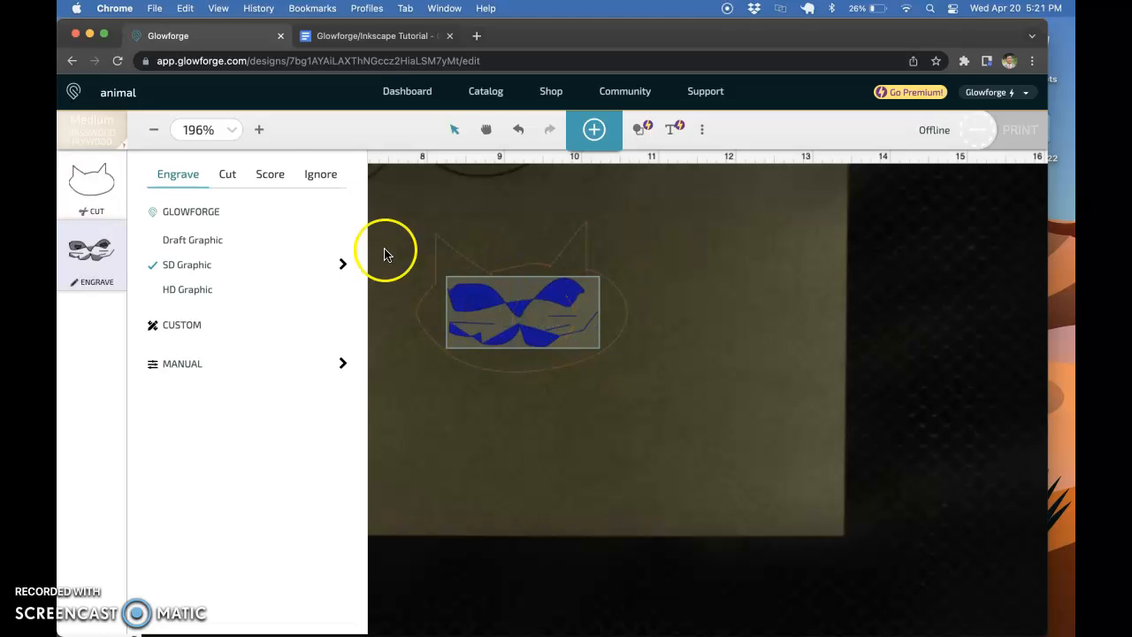
click(270, 174)
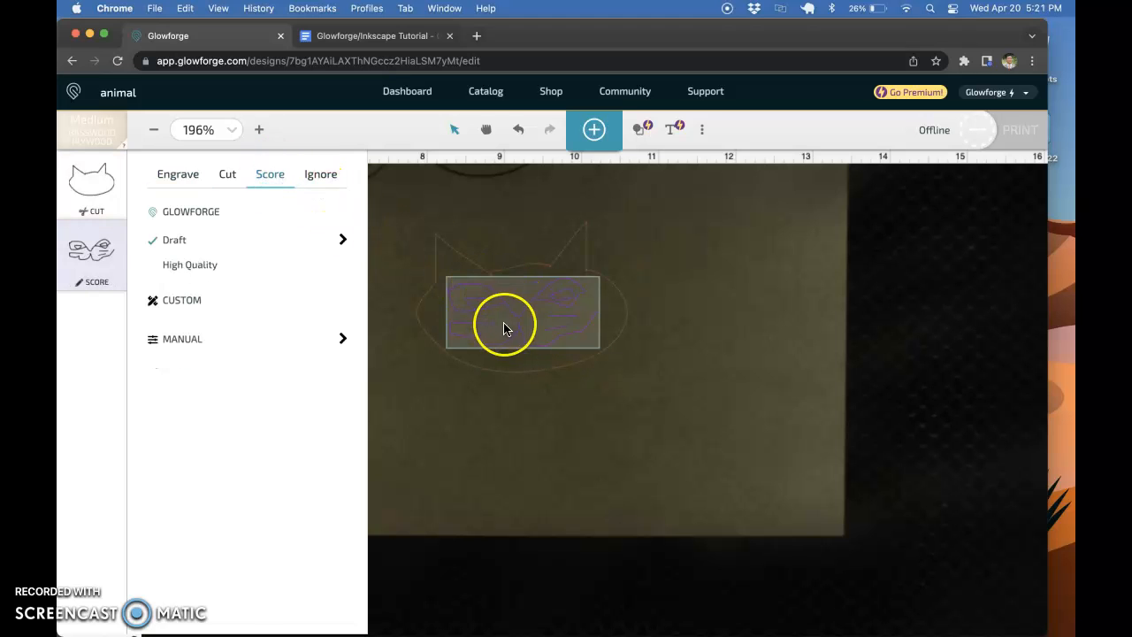
click(714, 320)
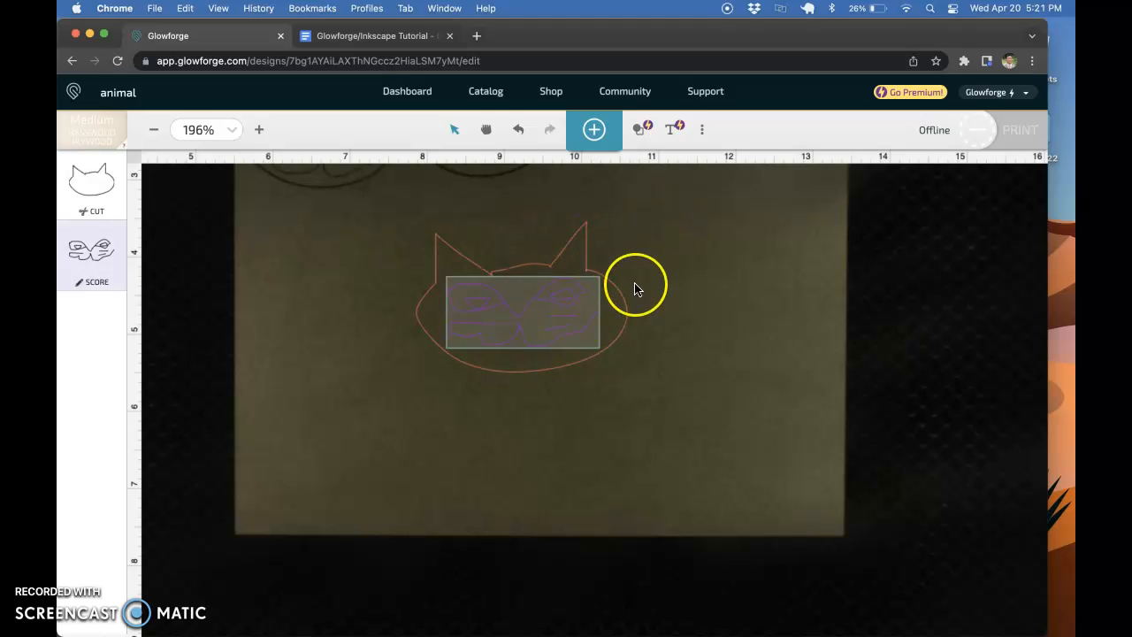
- Move the complete cat face to the left part of the plywood, just below the existing cat engravings
drag(694, 191, 384, 404)
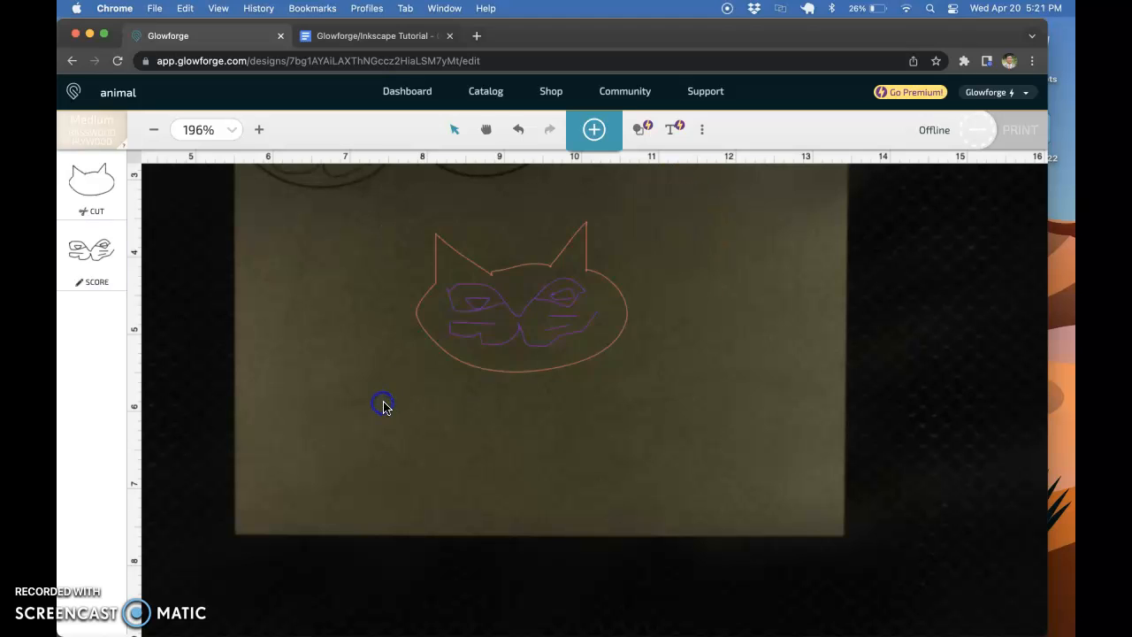
drag(605, 320, 457, 309)
click(577, 308)
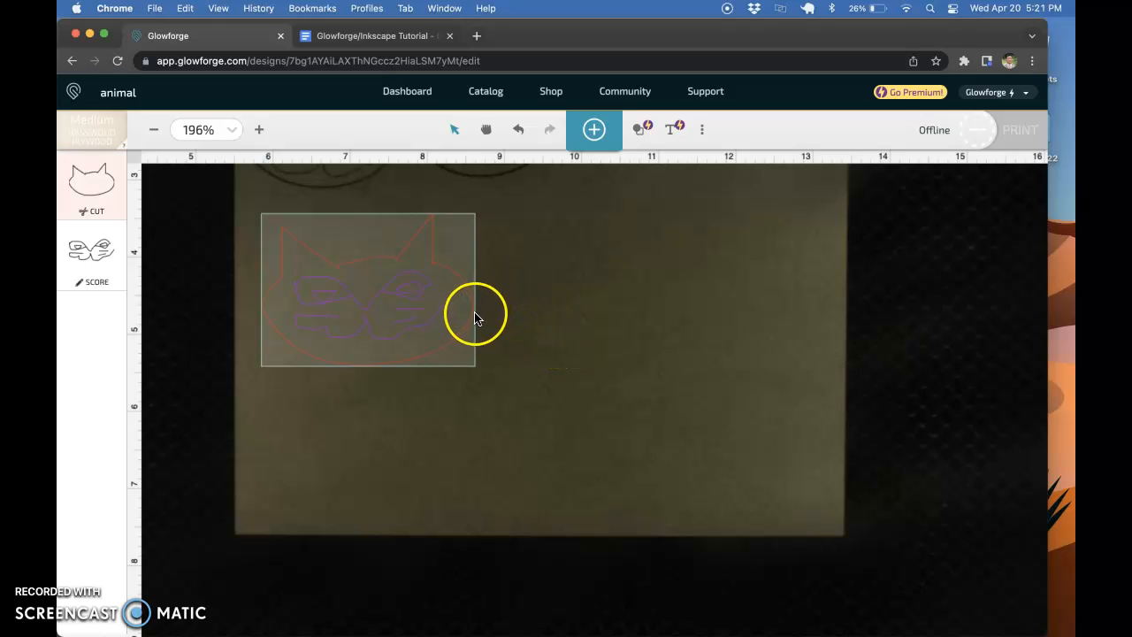
- Duplicate the head outline and place the blank copy to the right of the first cat face
click(474, 318)
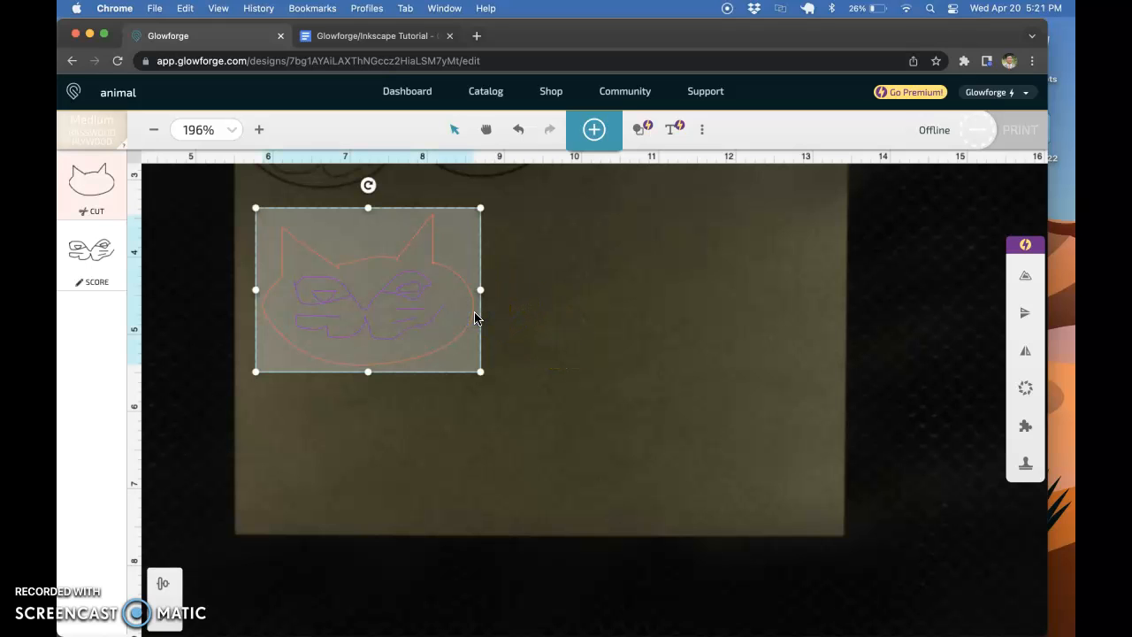
key(super+v)
drag(489, 368, 707, 346)
click(677, 462)
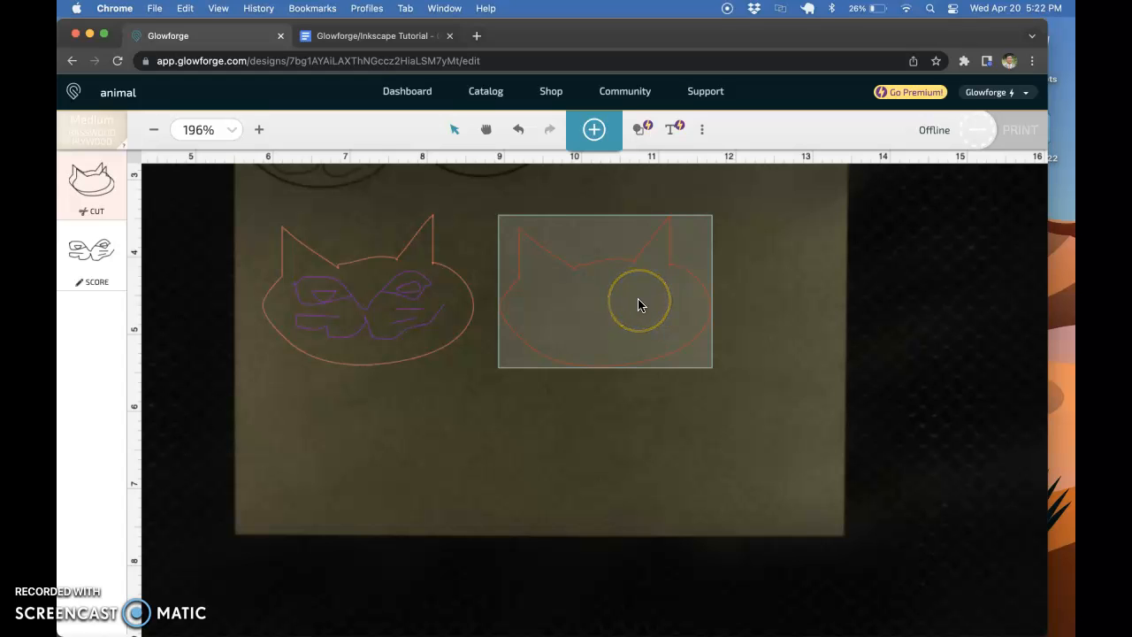
- Upload the cat face photo from a file as additional artwork
click(594, 129)
click(725, 122)
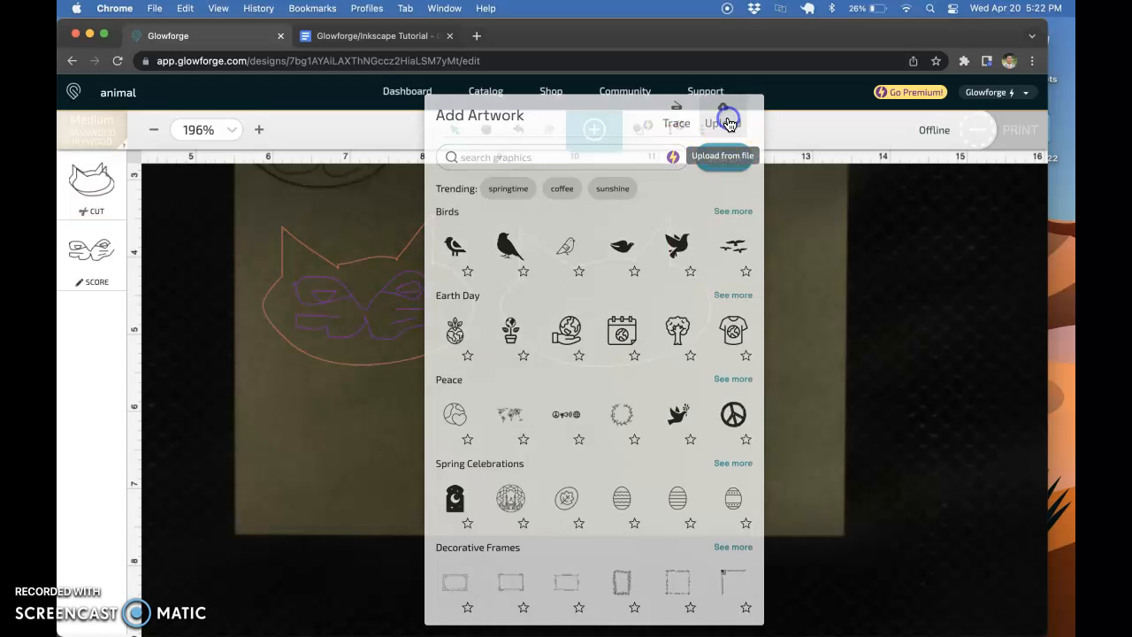
click(226, 309)
click(1030, 444)
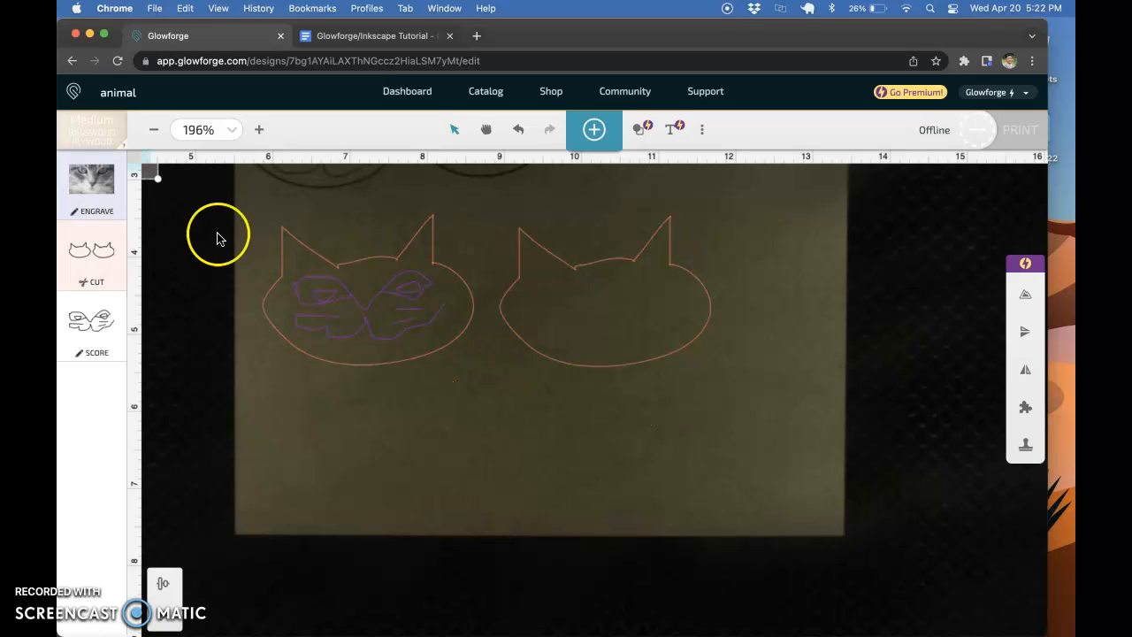
- Move the cat photo over the blank head outline and scale it down to about 1.8 inches wide
scroll(237, 296, down, 5)
drag(163, 192, 460, 350)
drag(495, 265, 392, 333)
drag(351, 366, 434, 305)
- Scale the cat photo down further to about 1.4 inches wide and center it inside the second head outline
scroll(434, 304, up, 5)
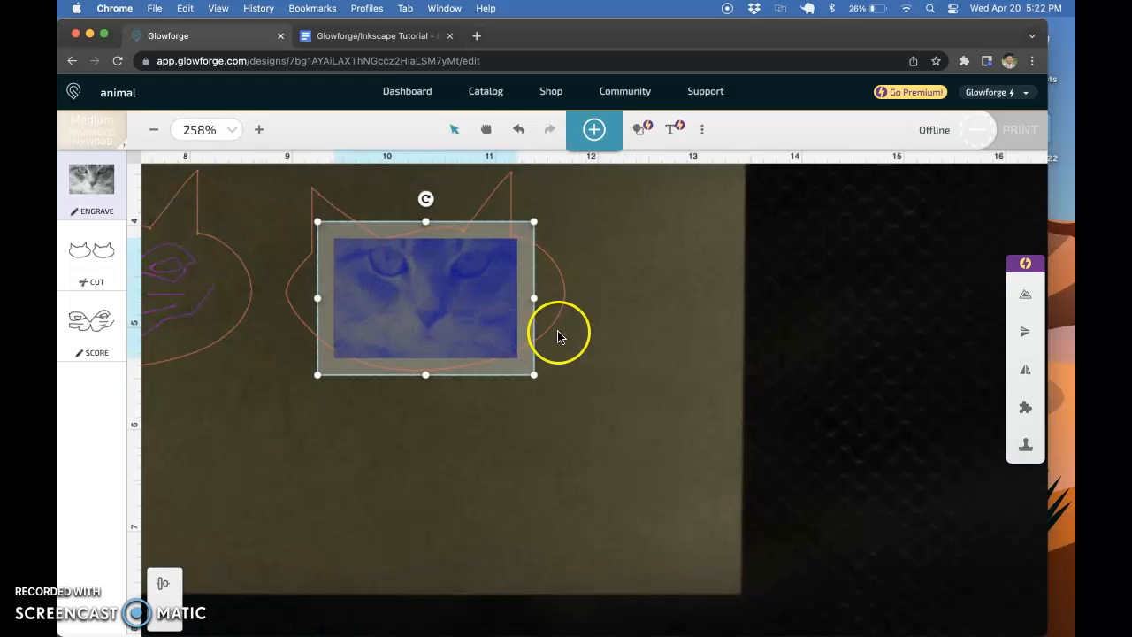
drag(533, 222, 500, 248)
drag(413, 295, 445, 281)
click(427, 416)
click(457, 271)
click(555, 389)
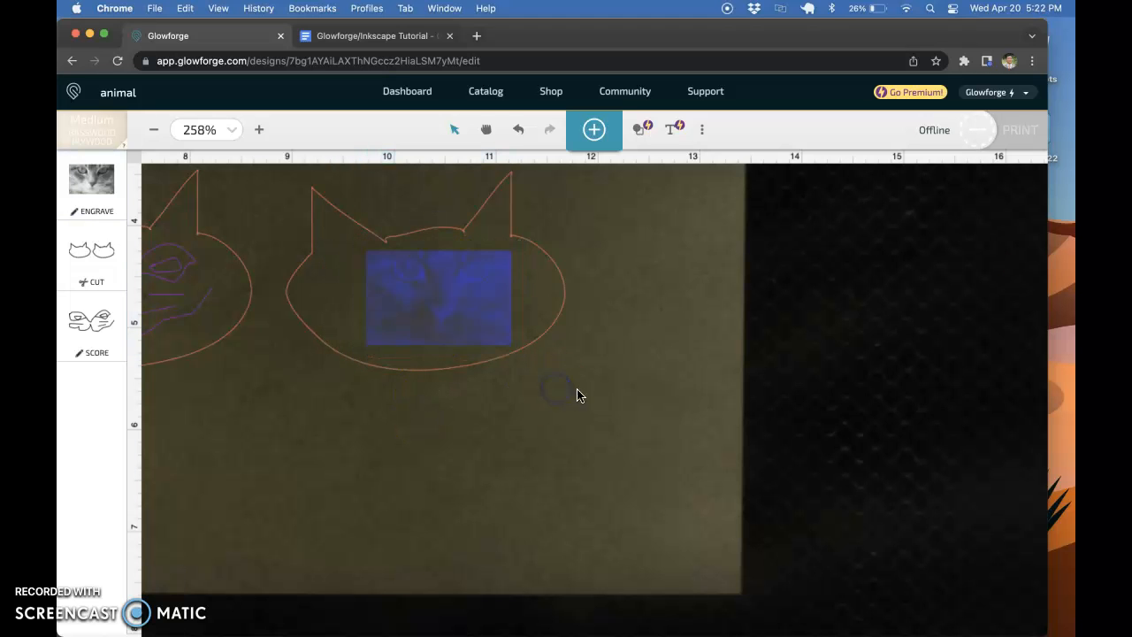
click(435, 295)
drag(436, 295, 421, 295)
click(556, 455)
- Set the cat photo's engraving to SD Graphic
click(435, 306)
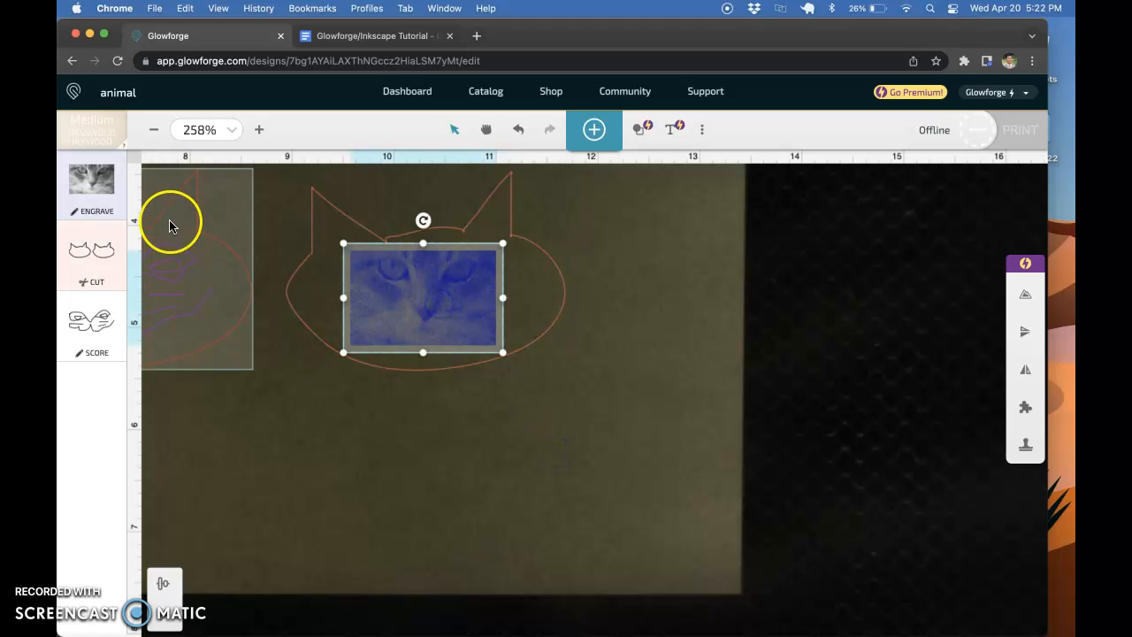
click(102, 183)
click(255, 263)
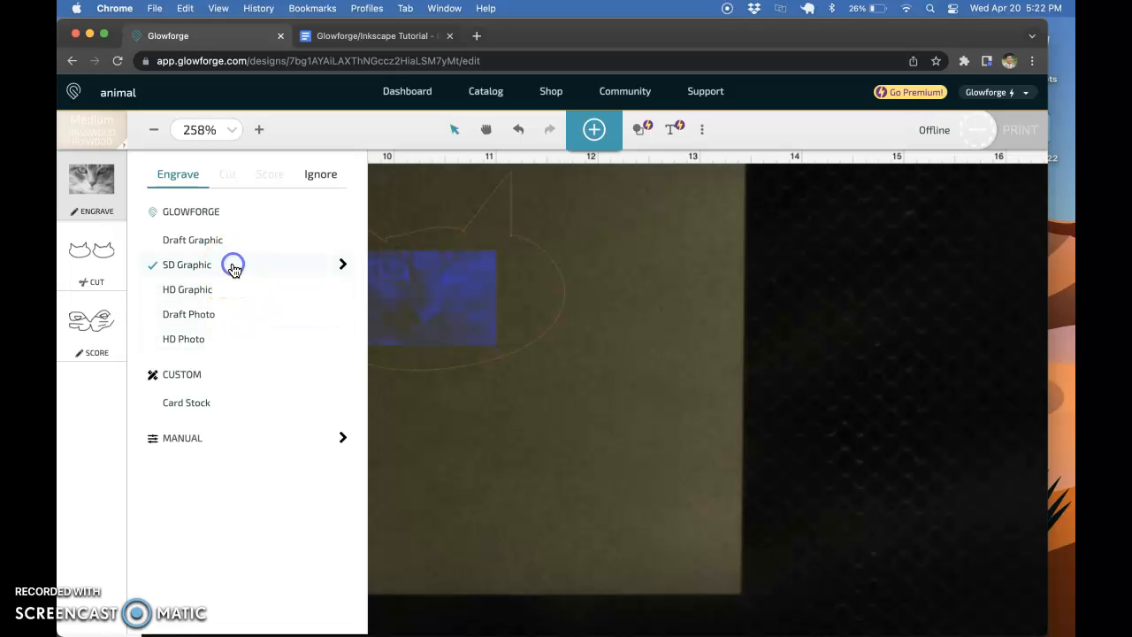
click(574, 402)
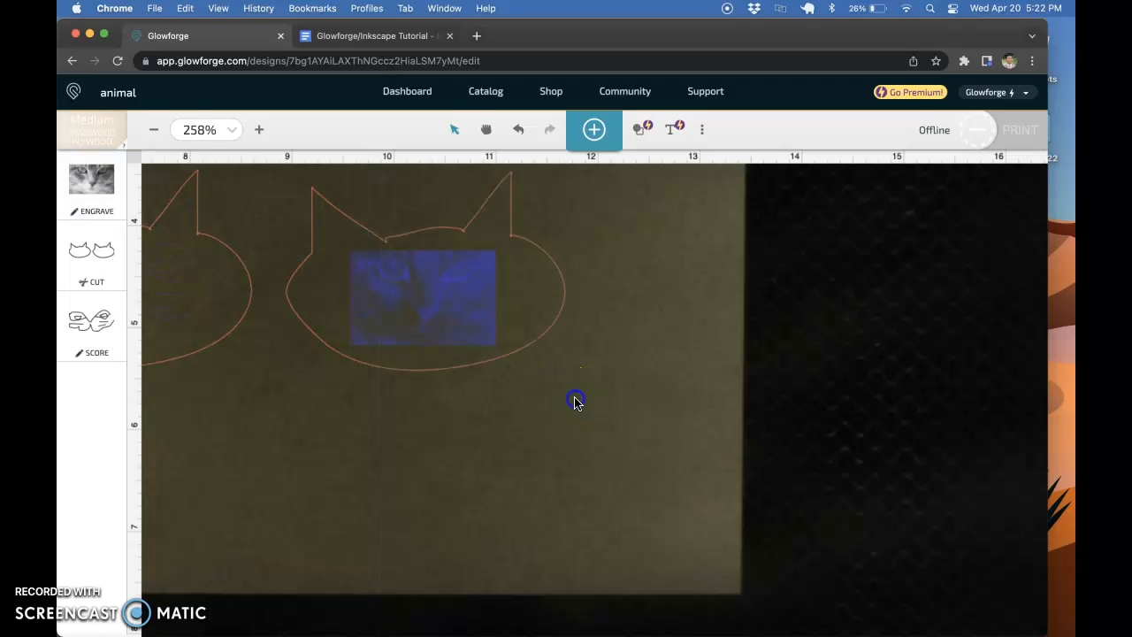
scroll(424, 440, left, 4)
scroll(420, 447, up, 1)
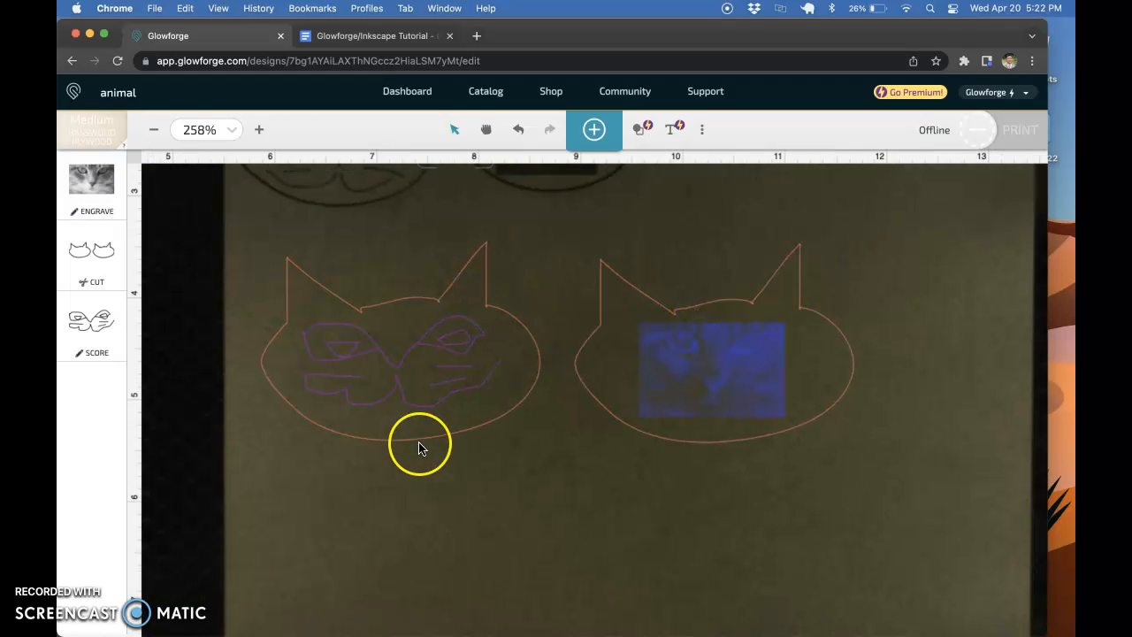
scroll(418, 452, down, 1)
scroll(495, 489, down, 3)
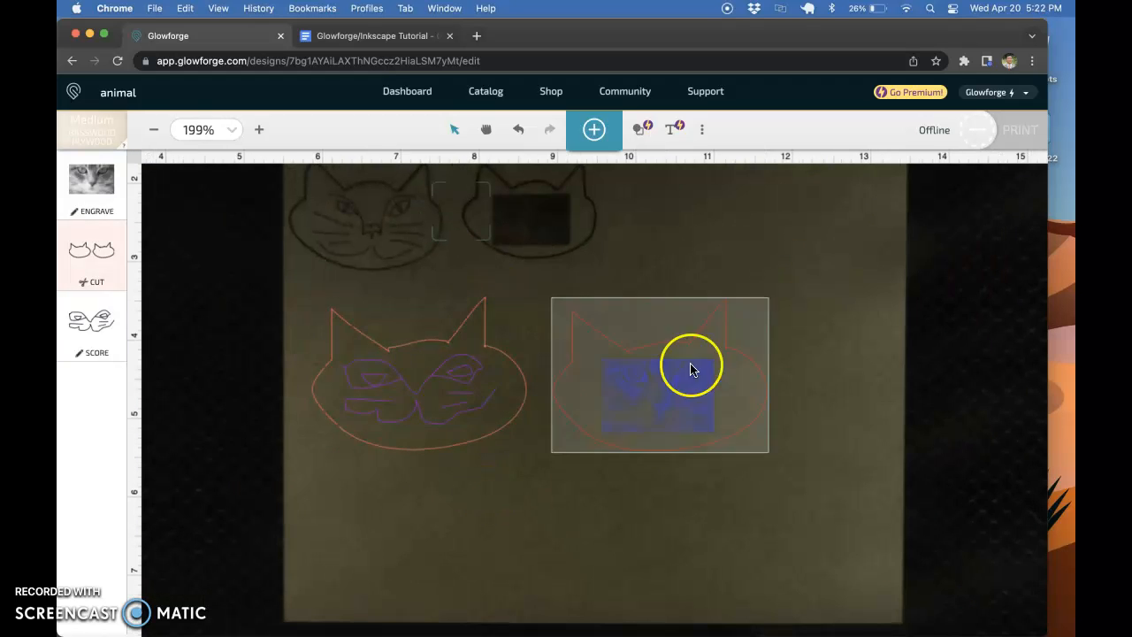